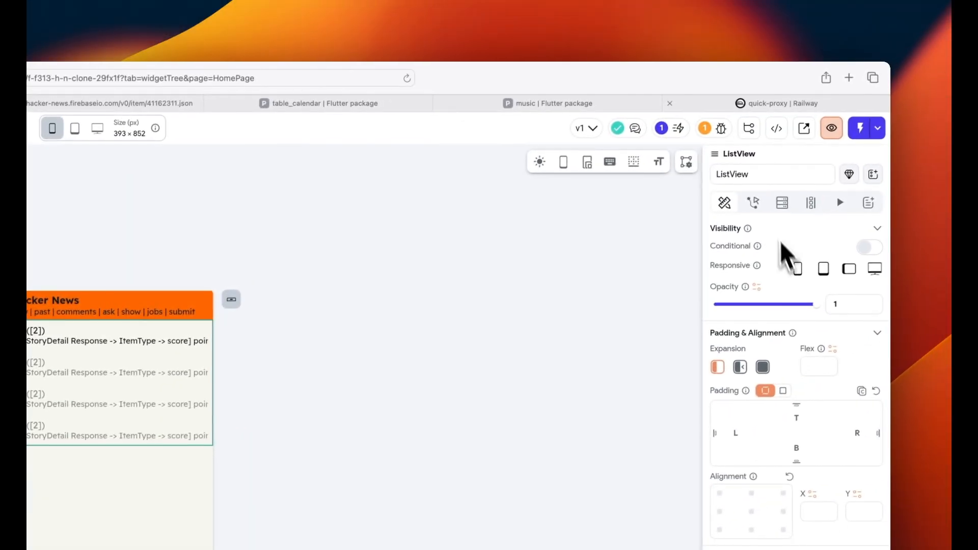
# - Inspect the story list's attached actions and its HNTopStories backend query
pyautogui.click(752, 201)
pyautogui.click(780, 202)
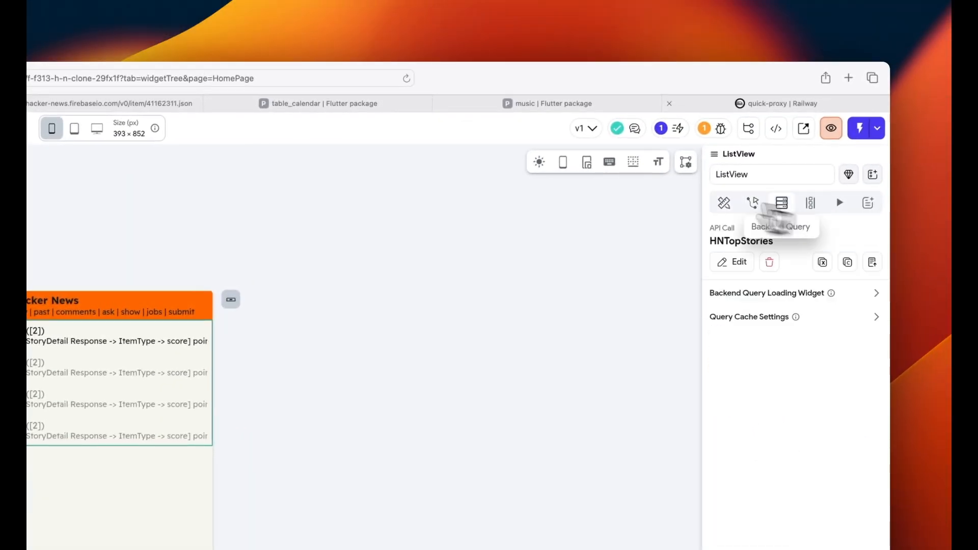
pyautogui.click(74, 128)
# - Try the desktop-size preview, then open and dismiss the AI page generation prompt
pyautogui.click(499, 133)
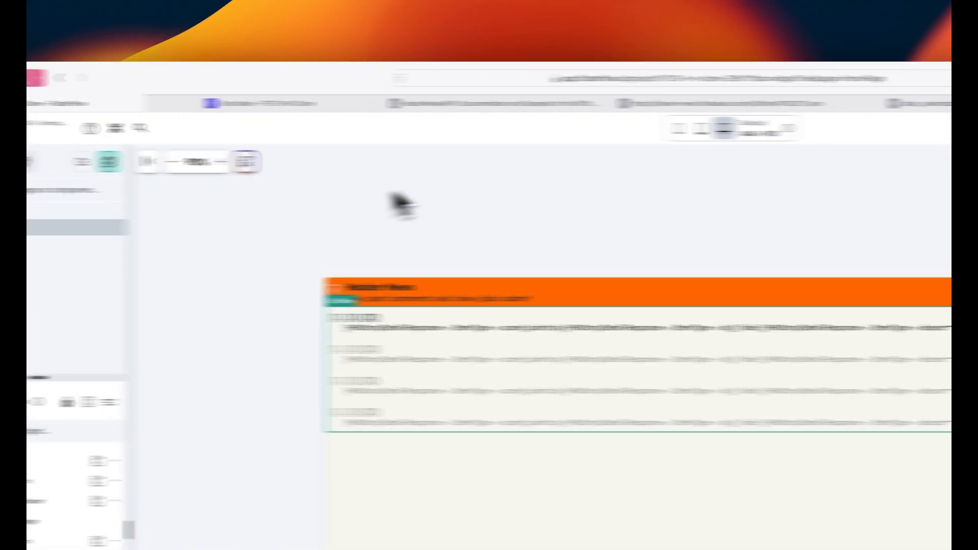
pyautogui.click(392, 162)
pyautogui.click(393, 162)
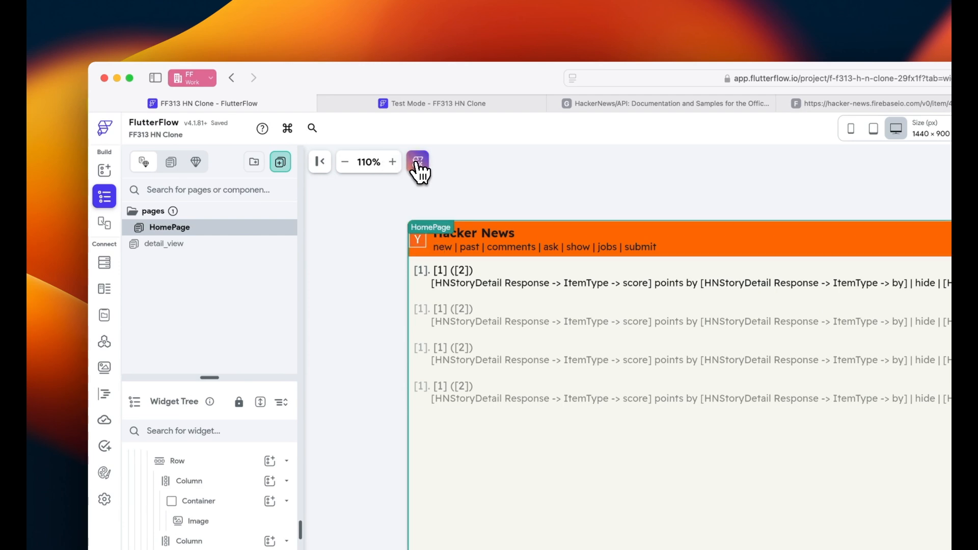
pyautogui.click(419, 169)
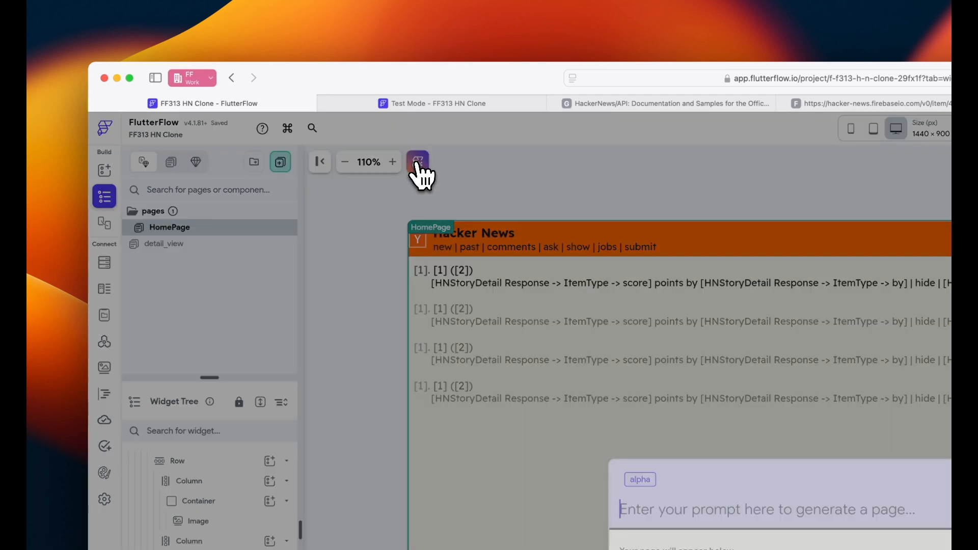
pyautogui.click(644, 346)
# - Visit detail_view, then preview HomePage at phone, tablet and desktop sizes and back to phone
pyautogui.click(204, 244)
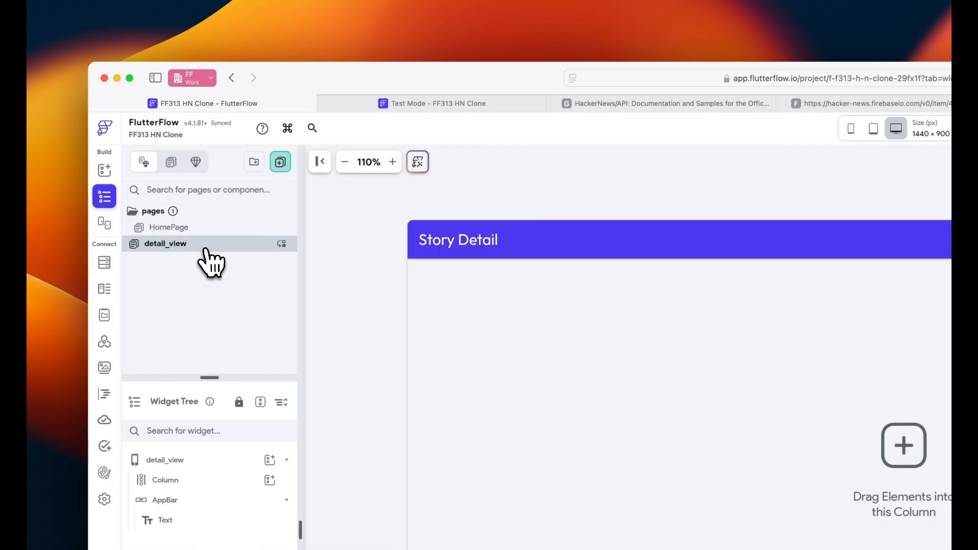
pyautogui.click(181, 227)
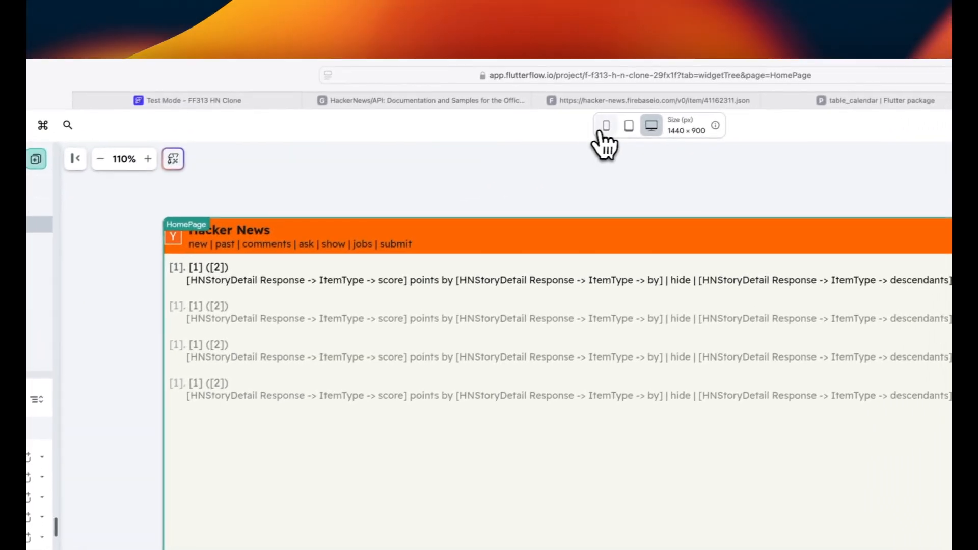
pyautogui.click(605, 129)
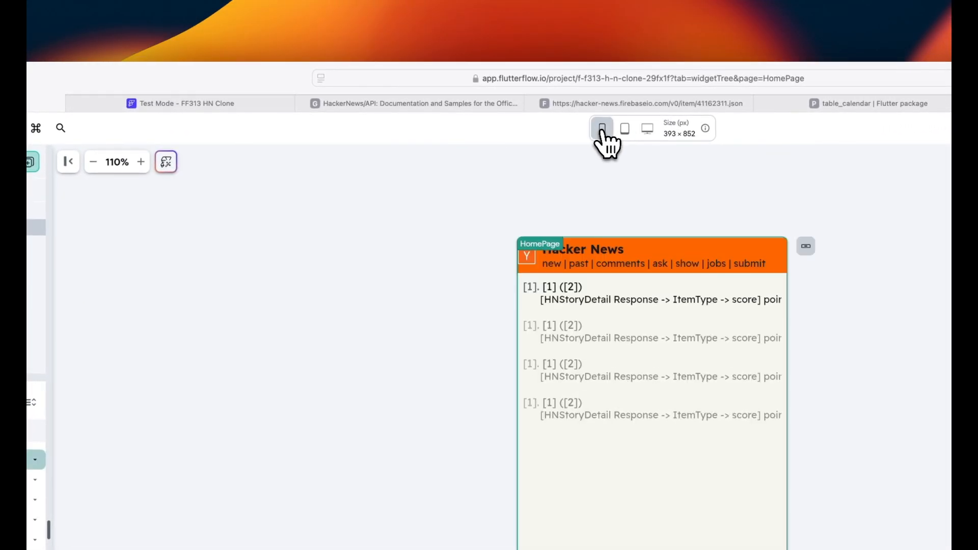
pyautogui.click(626, 131)
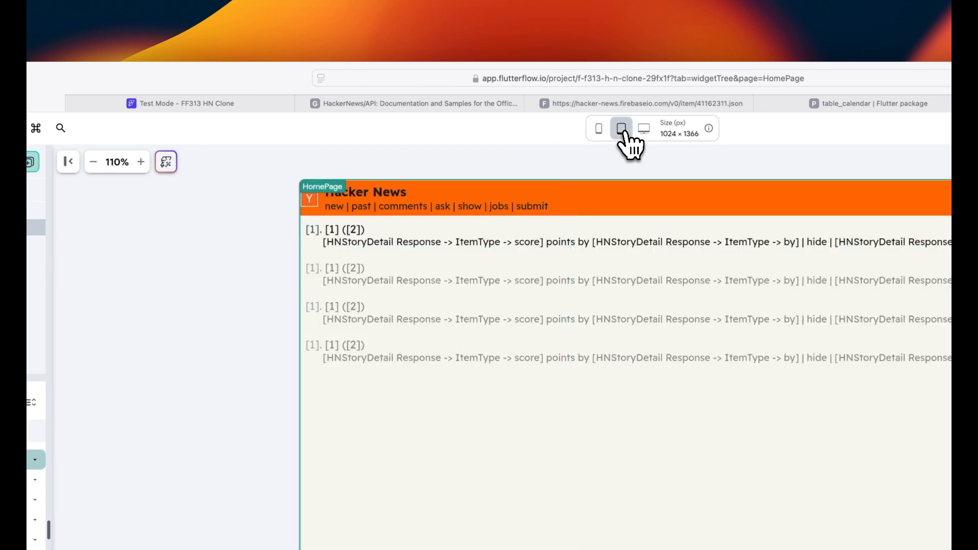
pyautogui.click(645, 129)
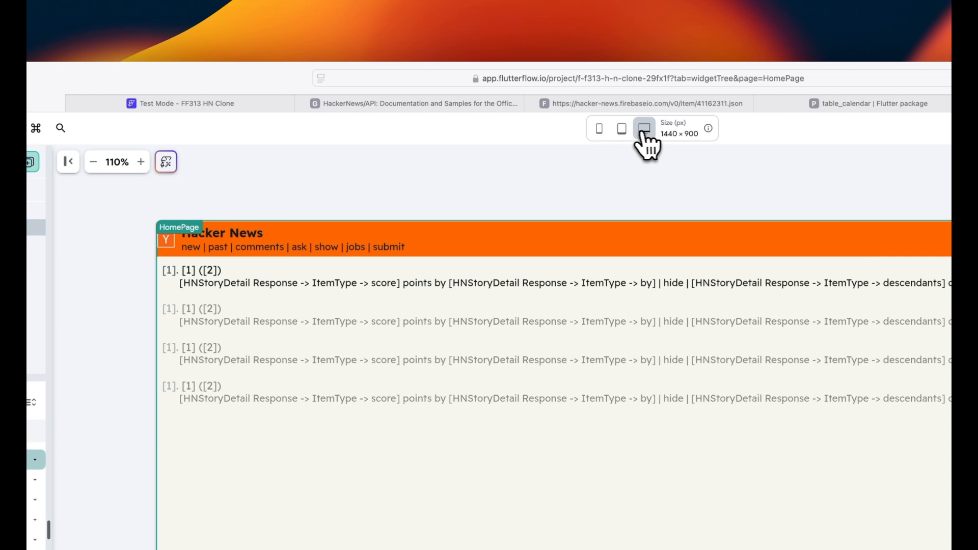
pyautogui.click(622, 134)
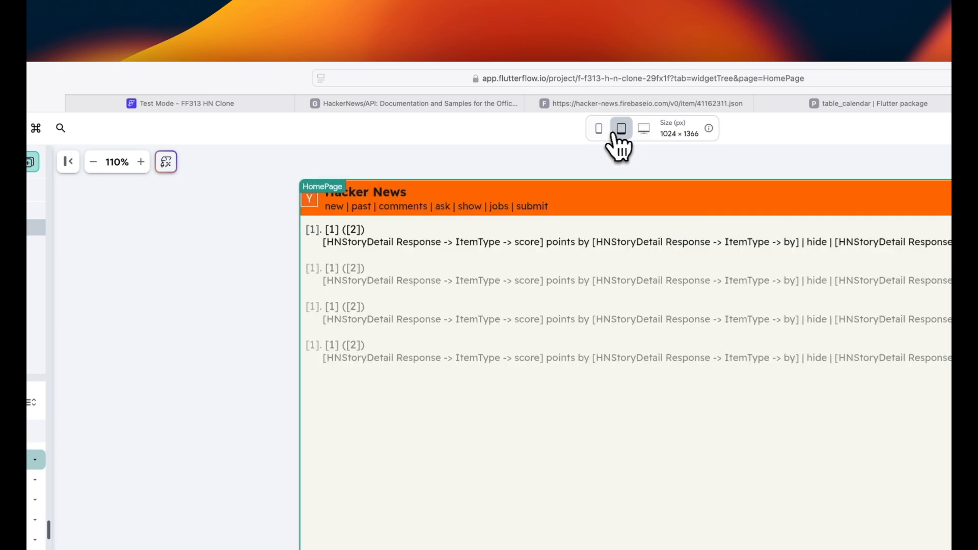
pyautogui.click(600, 131)
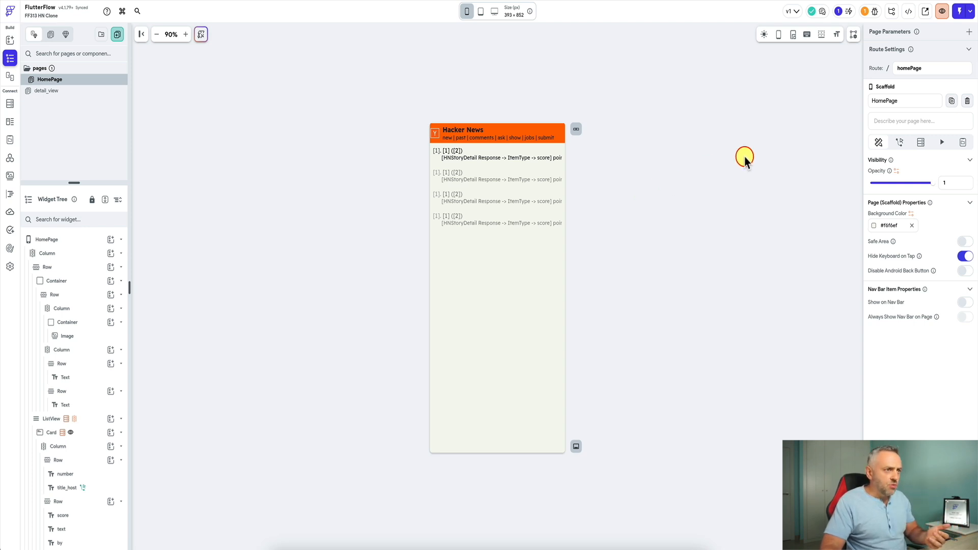
# - Shrink the editor to show the live Hacker News site beside it, switching between the two
pyautogui.moveTo(976, 152); pyautogui.dragTo(685, 190)
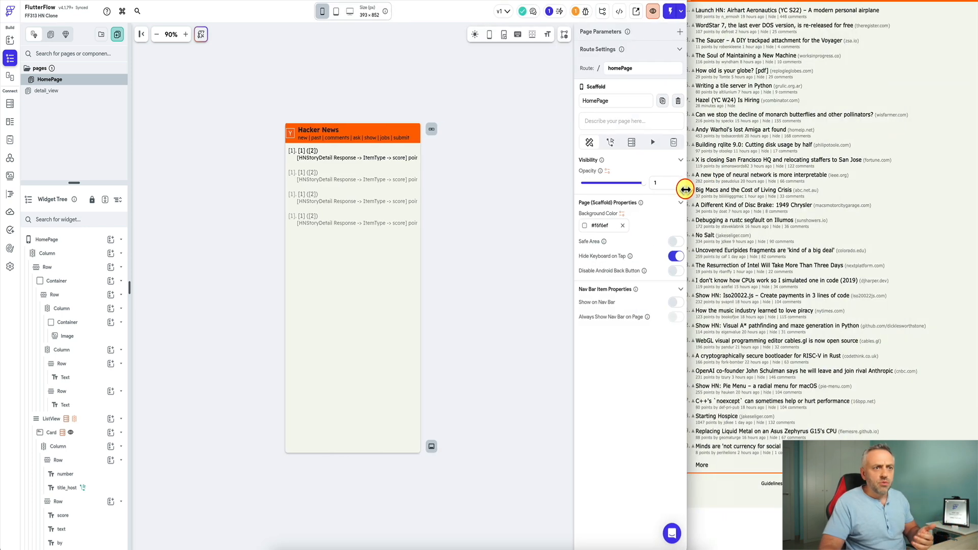
pyautogui.click(931, 175)
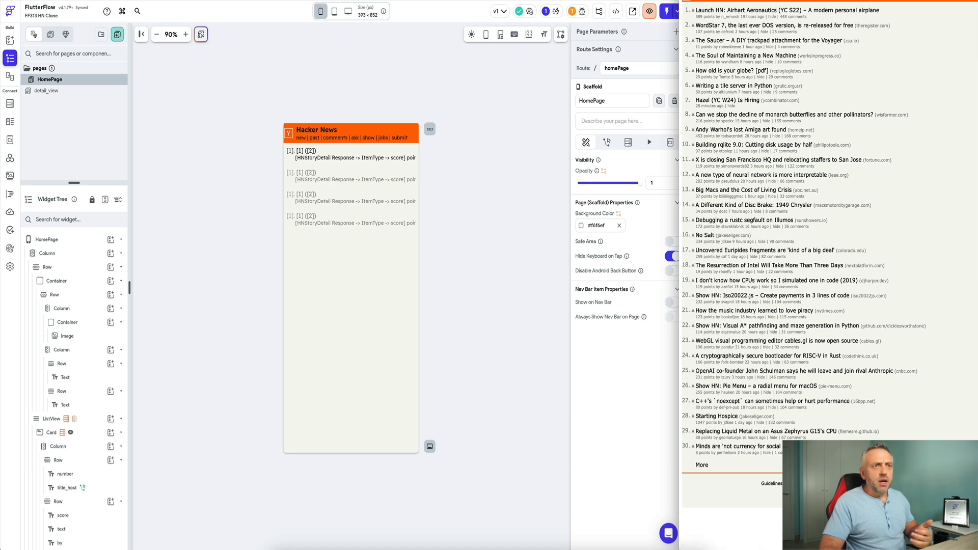
pyautogui.click(918, 62)
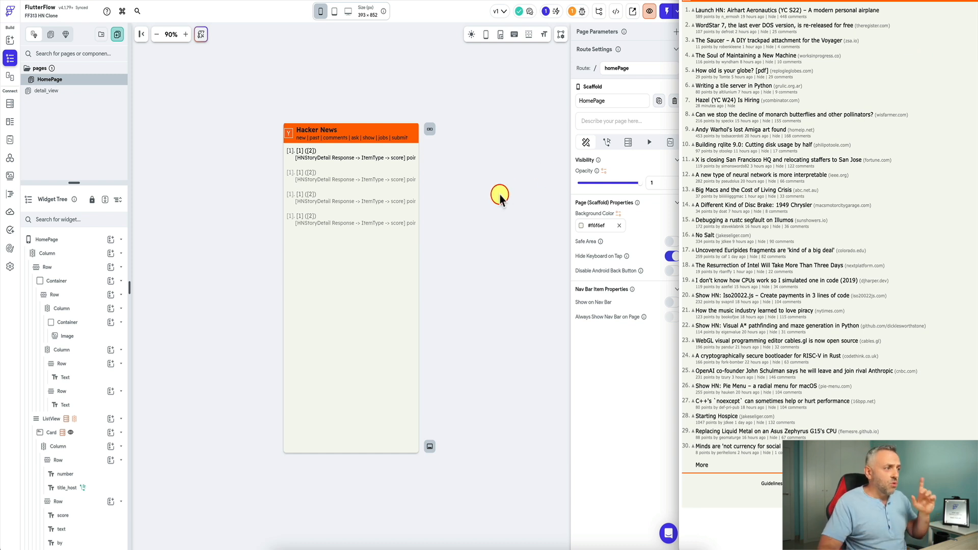
pyautogui.click(477, 210)
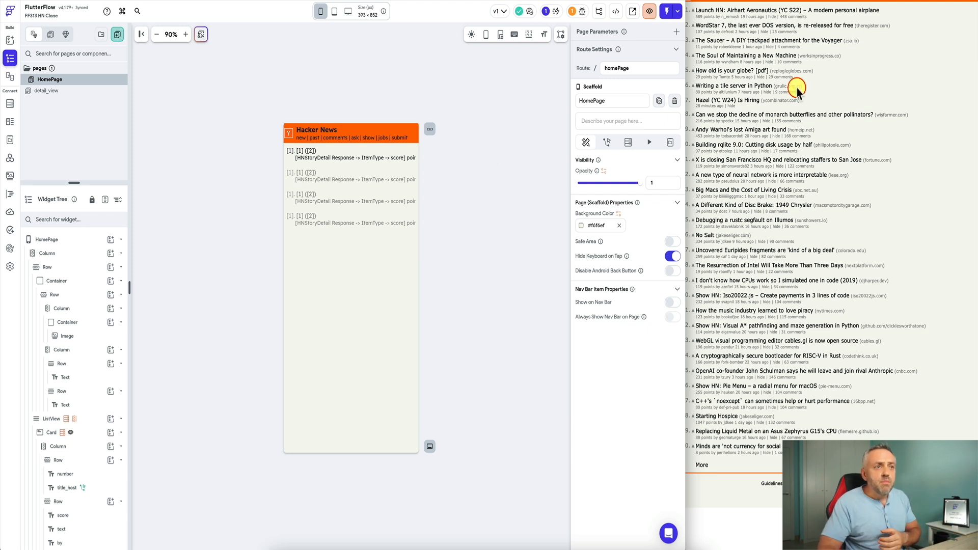
pyautogui.click(870, 79)
pyautogui.click(474, 189)
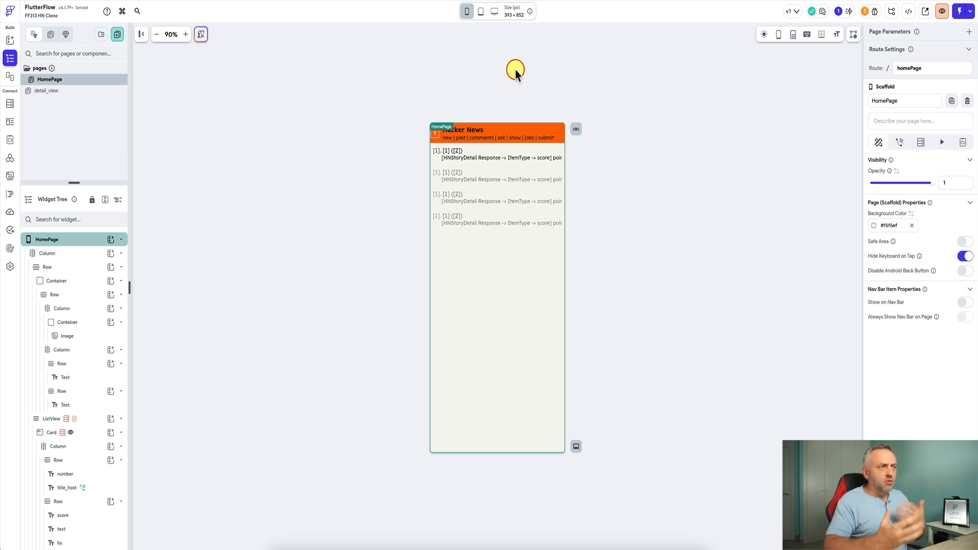
# - Switch the HomePage preview to tablet and then desktop size, 1440 × 900
pyautogui.click(482, 12)
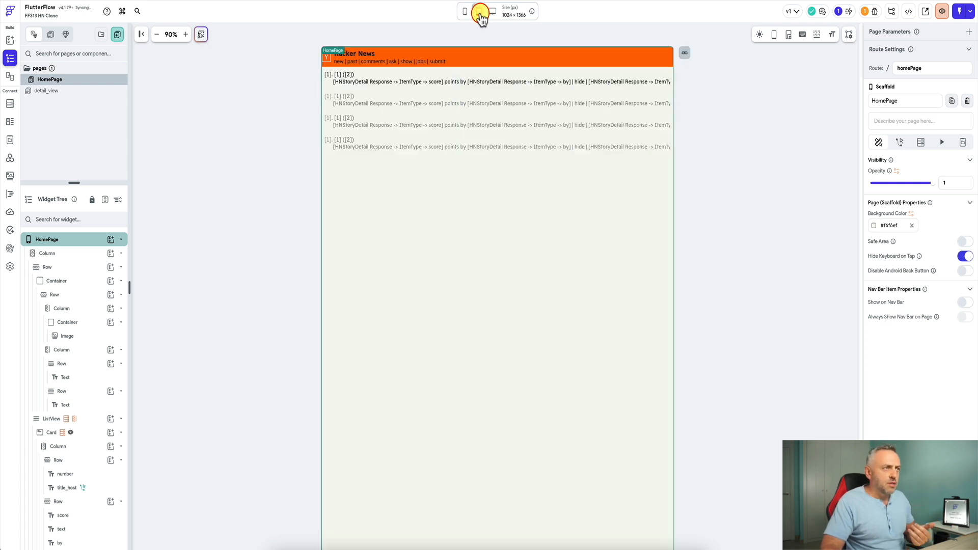
pyautogui.click(492, 12)
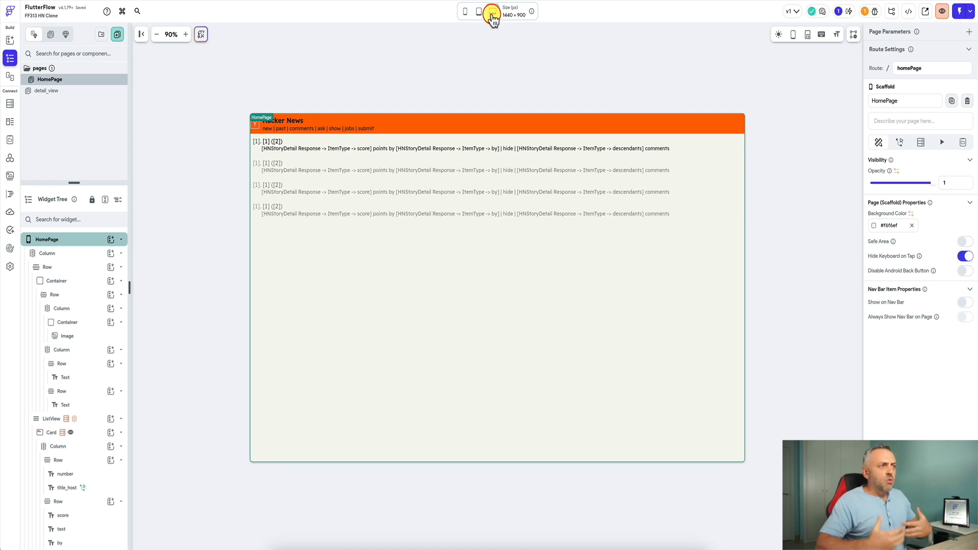
pyautogui.click(465, 12)
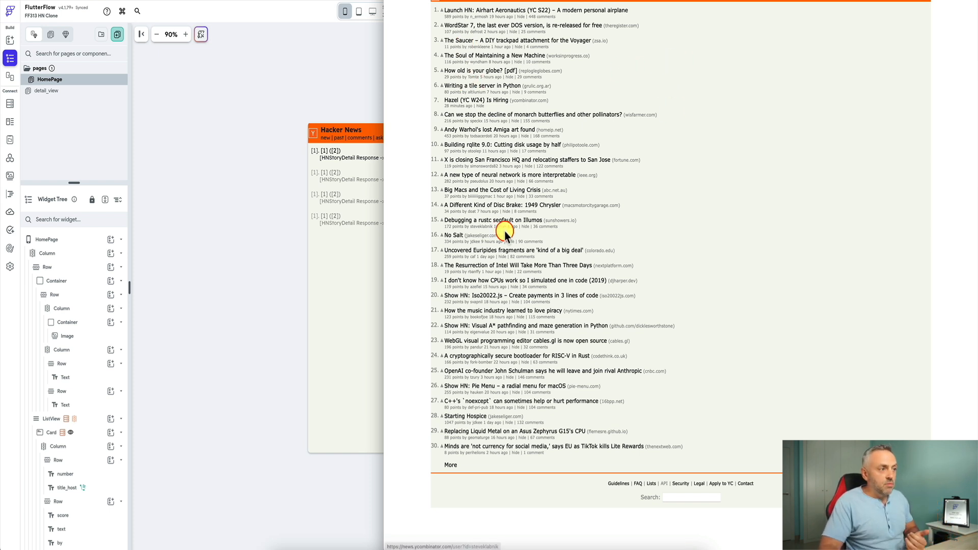
# - Let Hacker News fill the screen briefly, then widen FlutterFlow so Hacker News becomes a narrow strip
pyautogui.moveTo(384, 230); pyautogui.dragTo(166, 252)
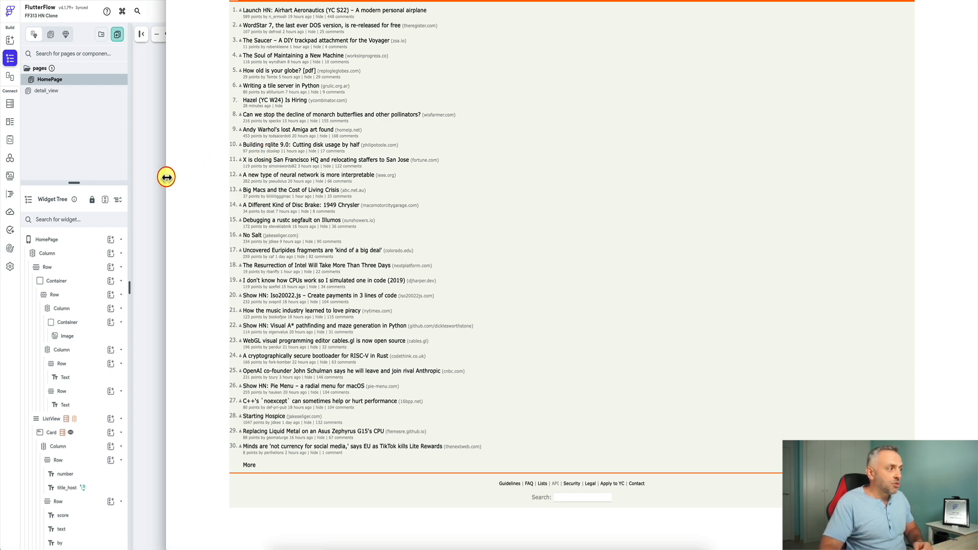
pyautogui.moveTo(166, 178); pyautogui.dragTo(787, 203)
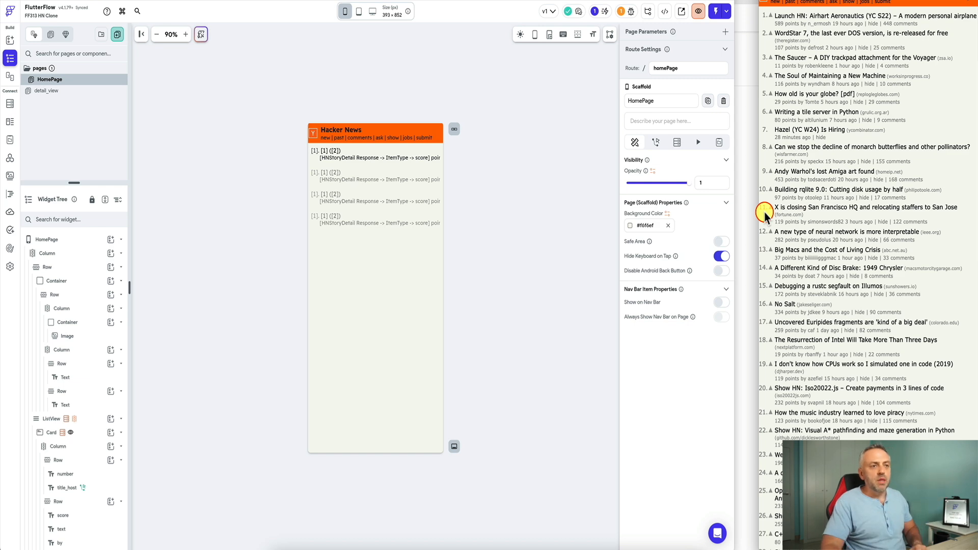
# - Adjust the split between Hacker News and the editor to reveal the full page properties
pyautogui.moveTo(759, 214)
pyautogui.mouseDown()
pyautogui.moveTo(563, 227)
pyautogui.moveTo(762, 230)
pyautogui.mouseUp()
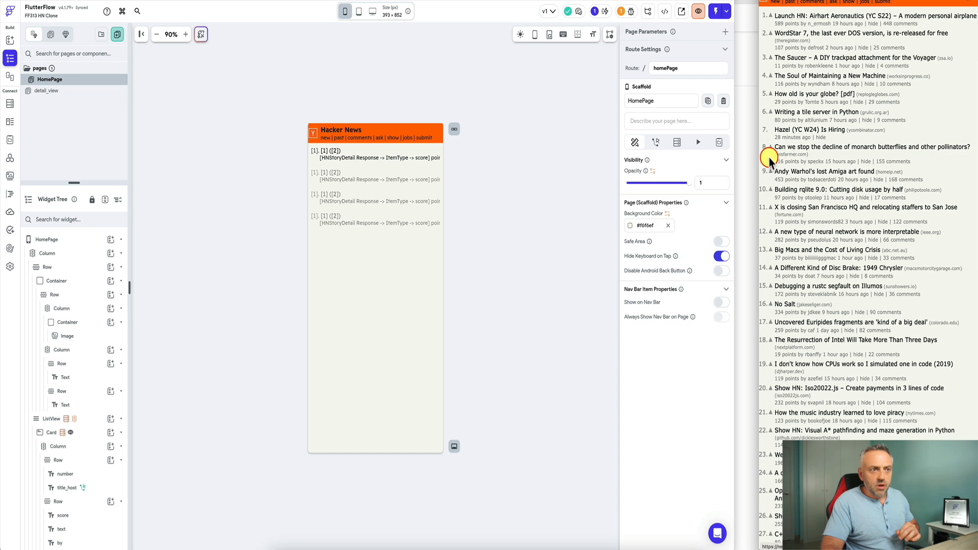
pyautogui.moveTo(759, 159); pyautogui.dragTo(650, 164)
pyautogui.click(907, 135)
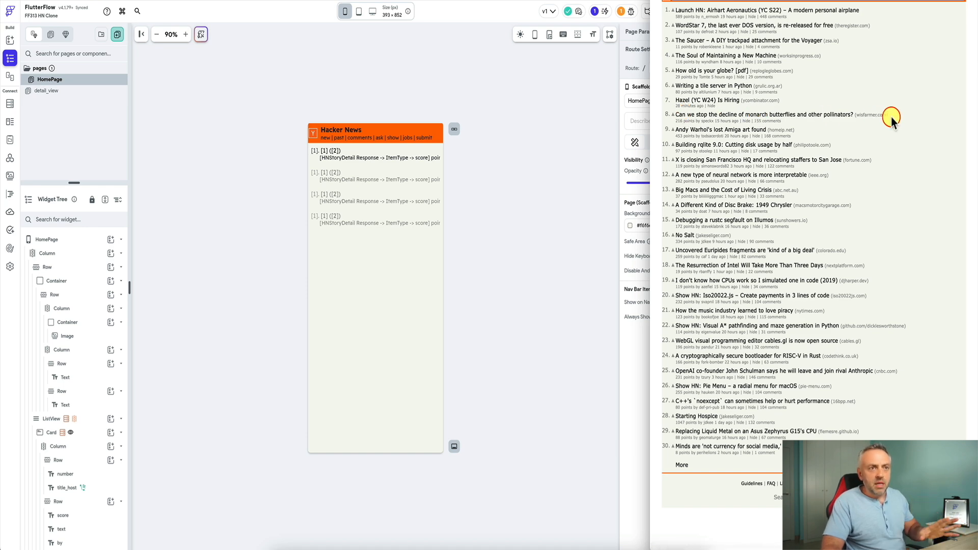
pyautogui.moveTo(651, 140); pyautogui.dragTo(760, 148)
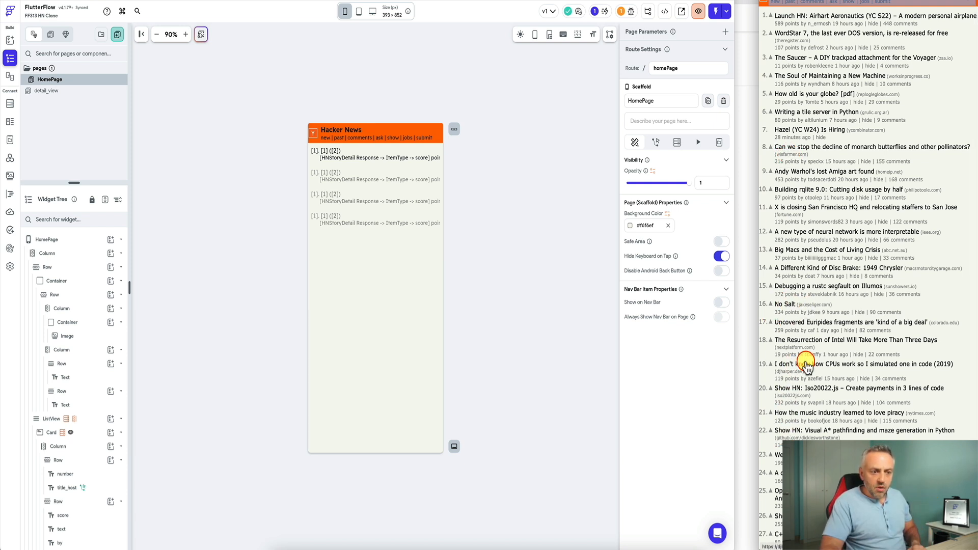
pyautogui.scroll(-3, 799, 367)
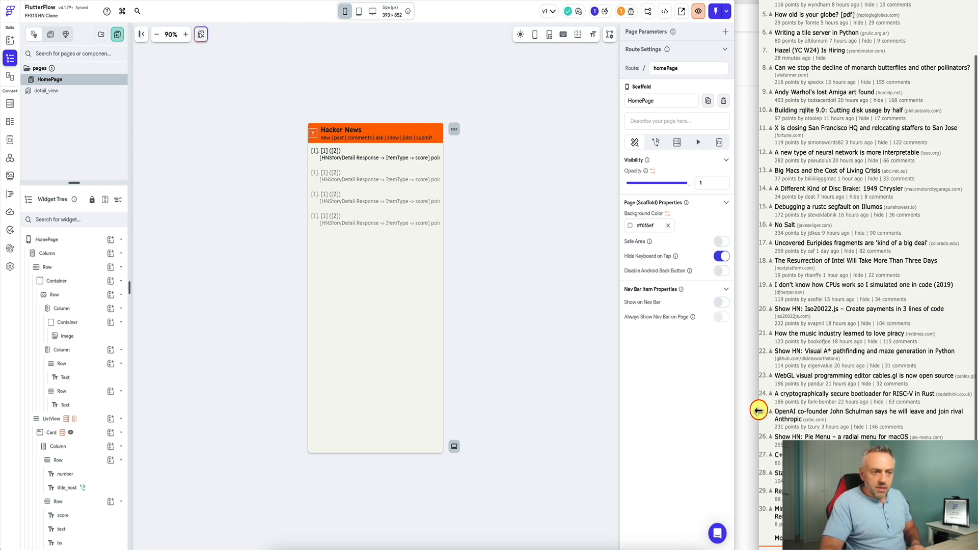
# - Widen Hacker News beside the HomePage design, select and clear its page, then refocus FlutterFlow
pyautogui.moveTo(759, 411); pyautogui.dragTo(366, 413)
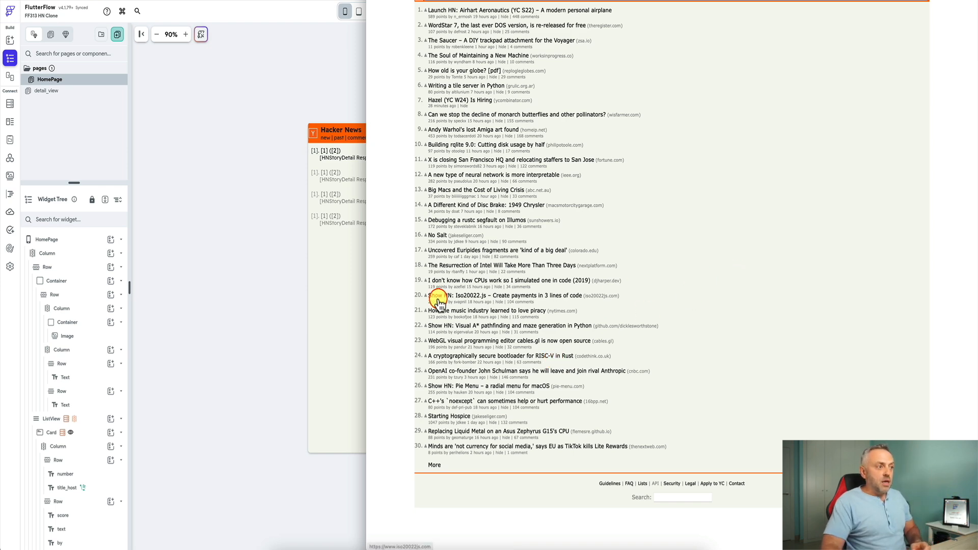
pyautogui.moveTo(367, 306); pyautogui.dragTo(760, 310)
pyautogui.scroll(-1, 775, 418)
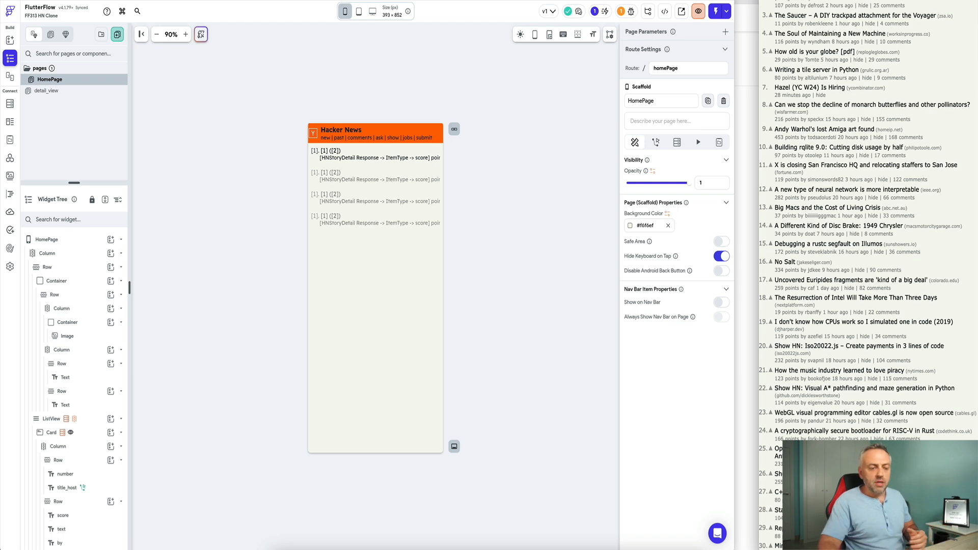
pyautogui.hotkey('ctrl', 'a')
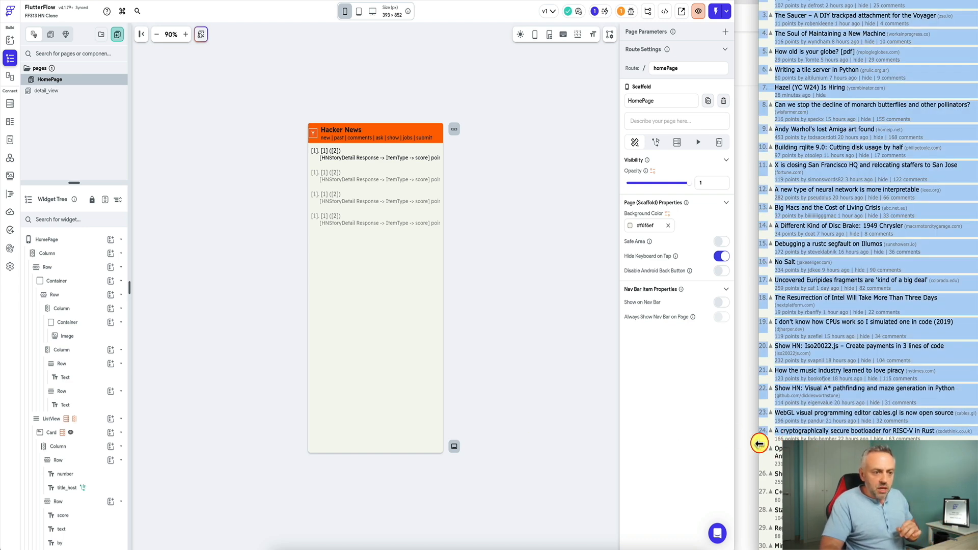
pyautogui.moveTo(760, 444); pyautogui.dragTo(552, 443)
pyautogui.click(933, 389)
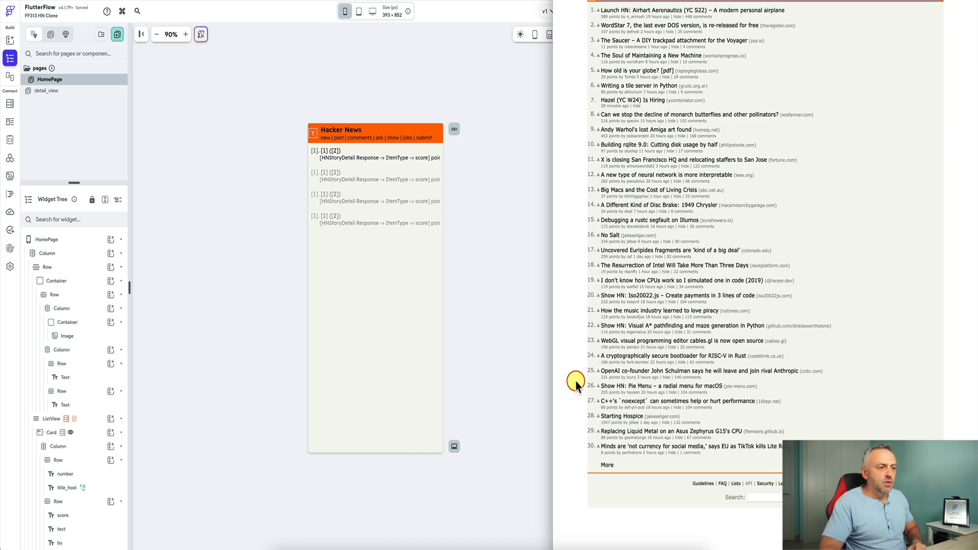
pyautogui.click(512, 359)
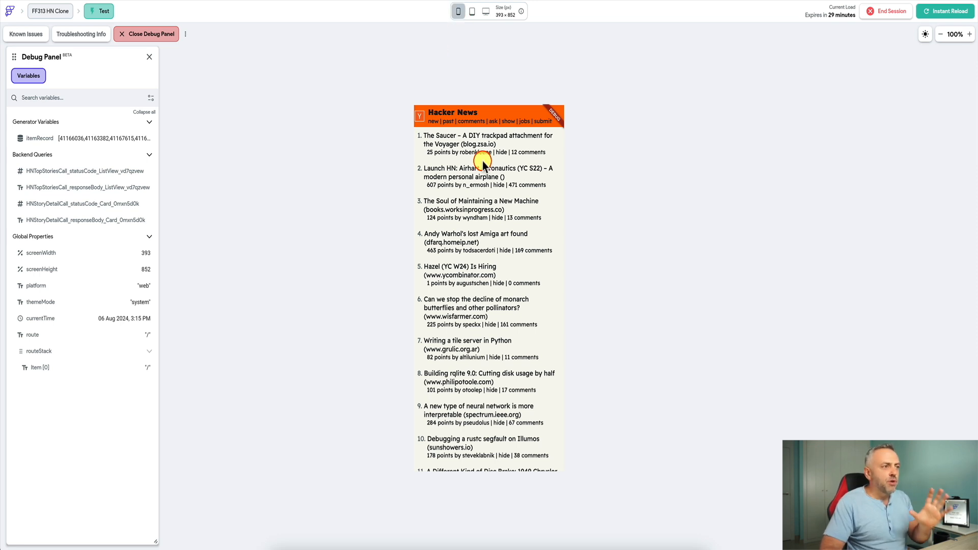
# - Preview the test run at tablet, desktop and then phone size
pyautogui.click(473, 12)
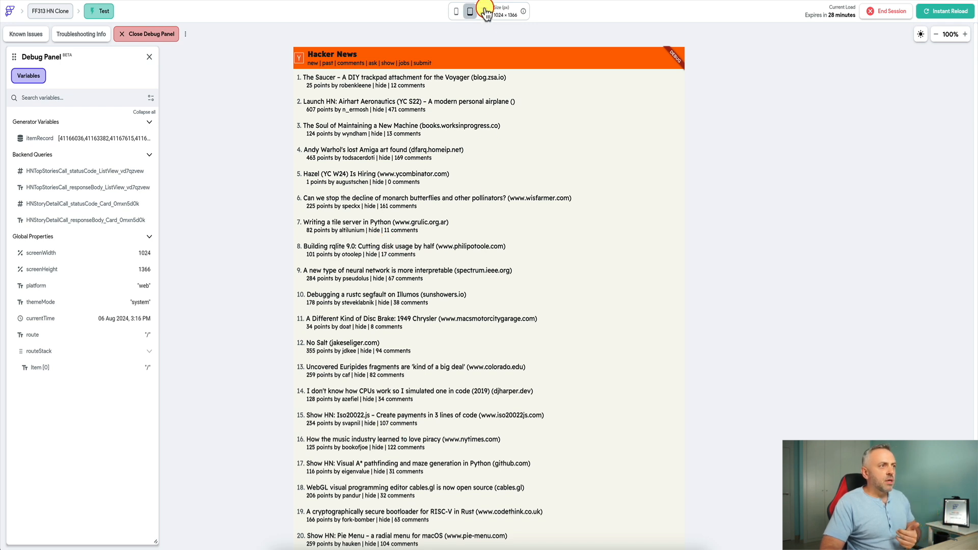
pyautogui.click(485, 11)
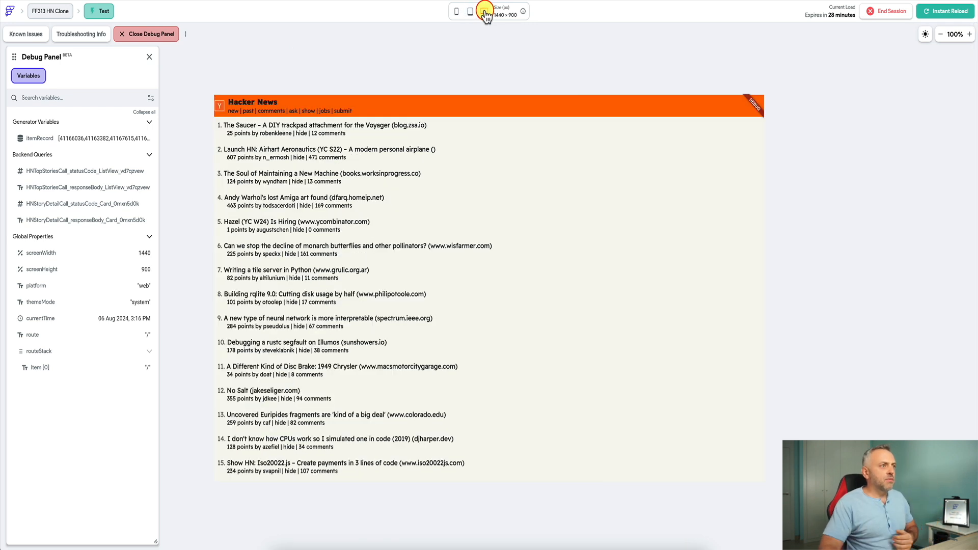
pyautogui.click(458, 11)
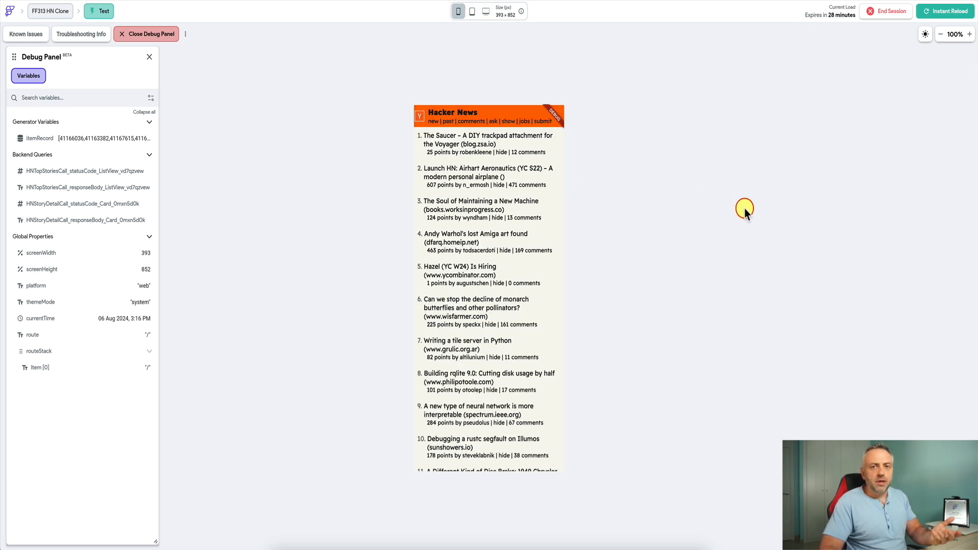
# - Reload the live Hacker News page beside the preview, then restore the preview to full width
pyautogui.moveTo(976, 273); pyautogui.dragTo(685, 282)
pyautogui.click(888, 234)
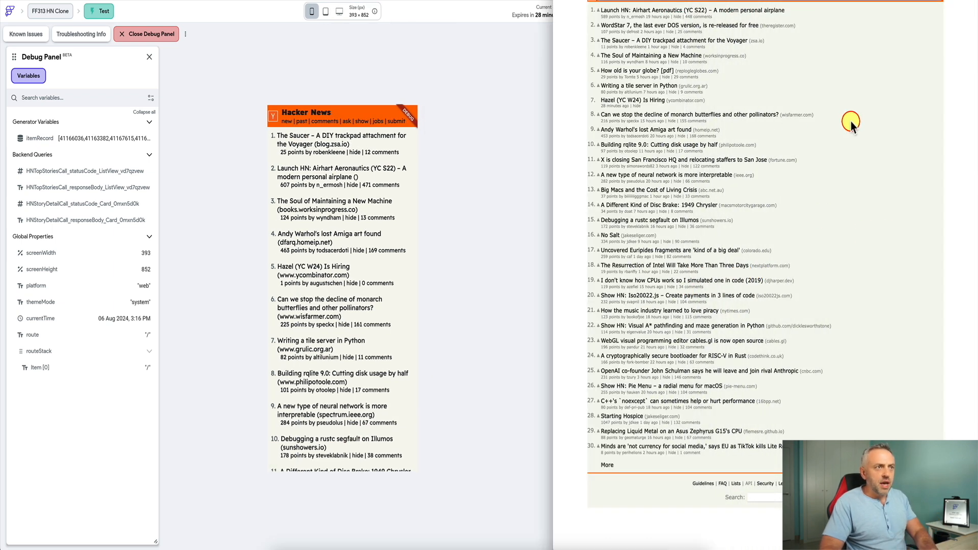
pyautogui.press('super+r')
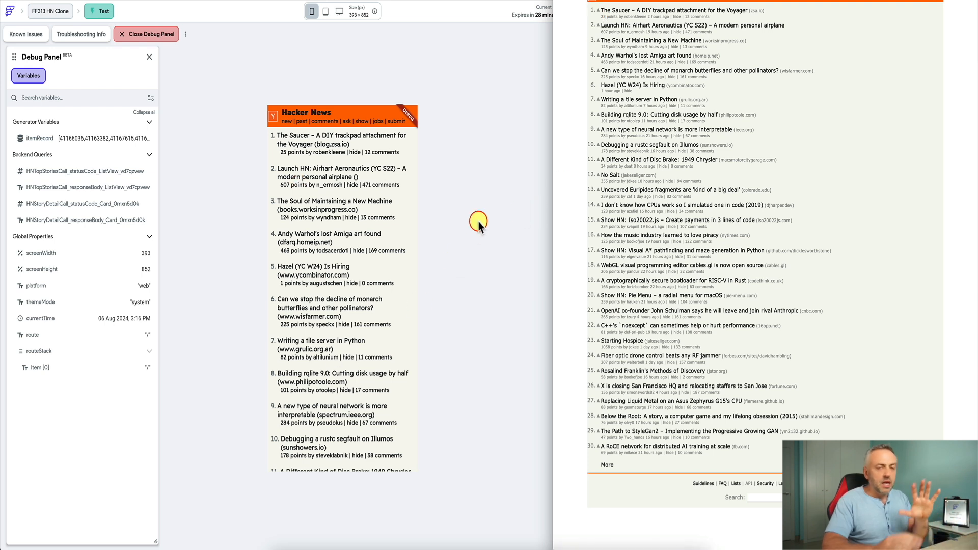
pyautogui.click(486, 178)
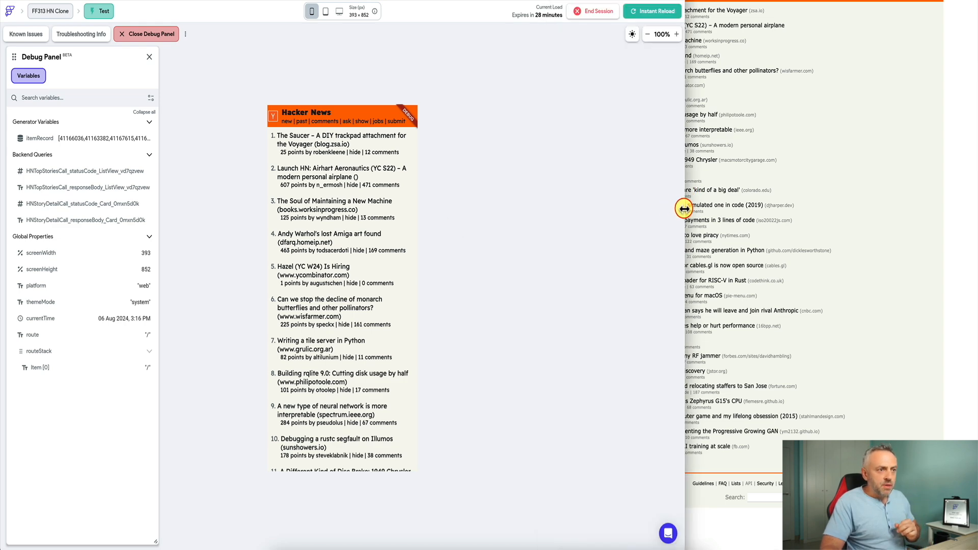
pyautogui.moveTo(684, 209); pyautogui.dragTo(976, 212)
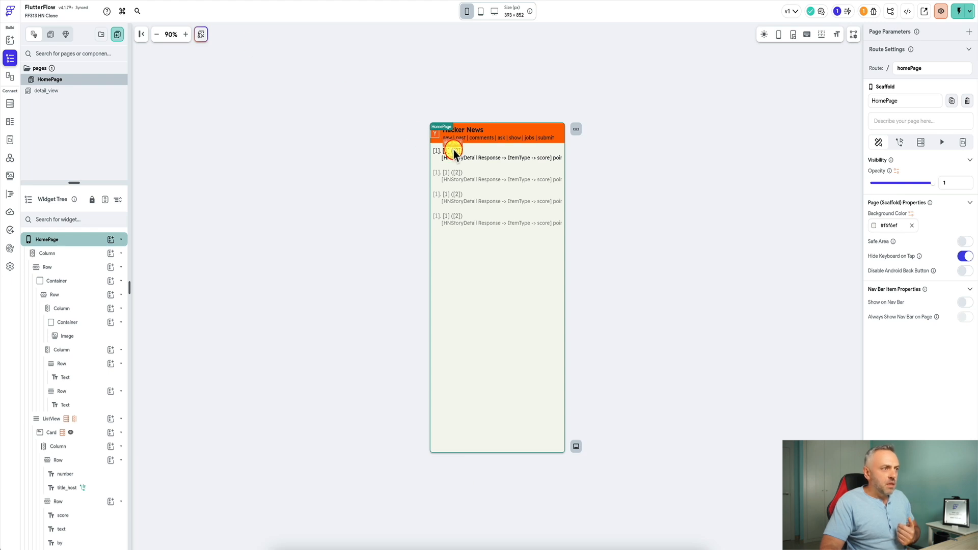
# - Select title_host and set its Expansion to none so the title no longer flexes
pyautogui.click(450, 152)
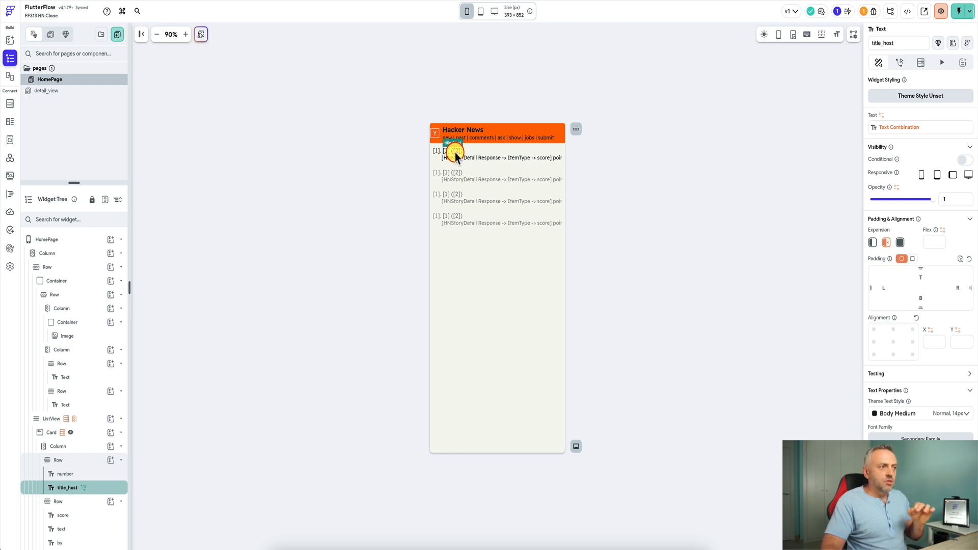
pyautogui.click(874, 243)
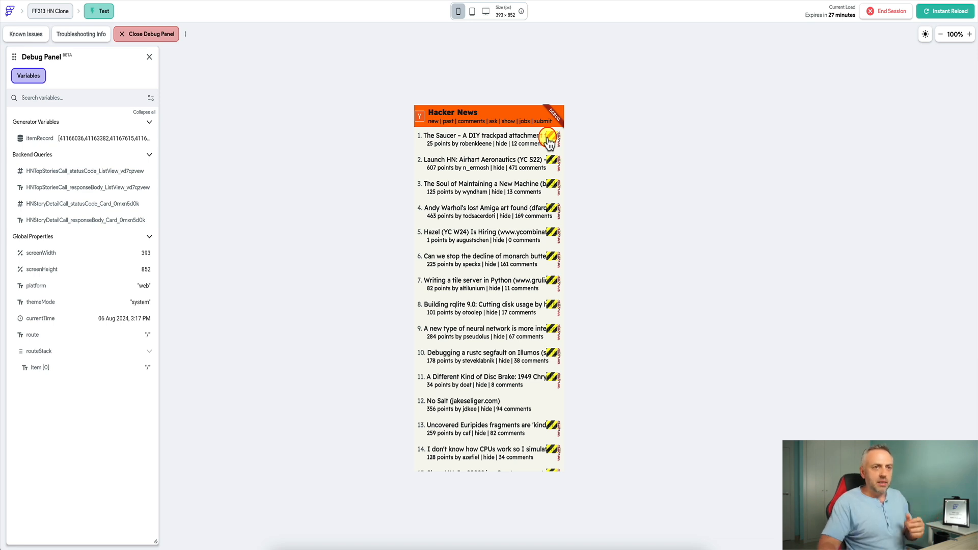
pyautogui.moveTo(977, 162); pyautogui.dragTo(846, 179)
pyautogui.click(915, 174)
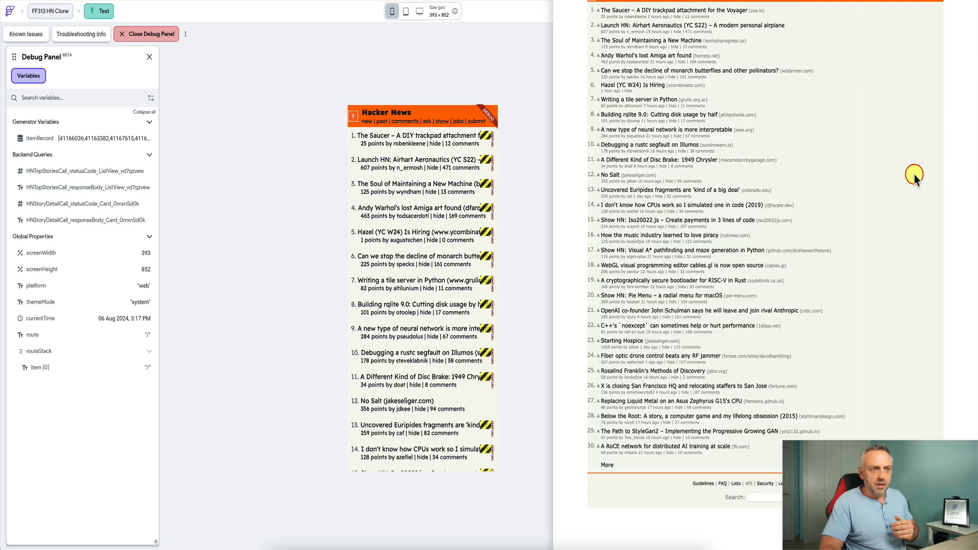
pyautogui.moveTo(550, 234); pyautogui.dragTo(760, 236)
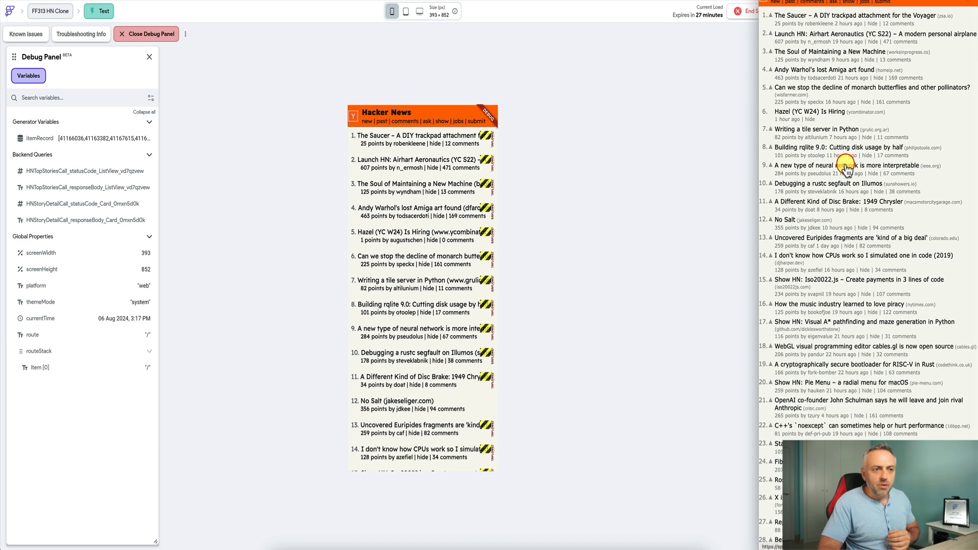
pyautogui.click(632, 270)
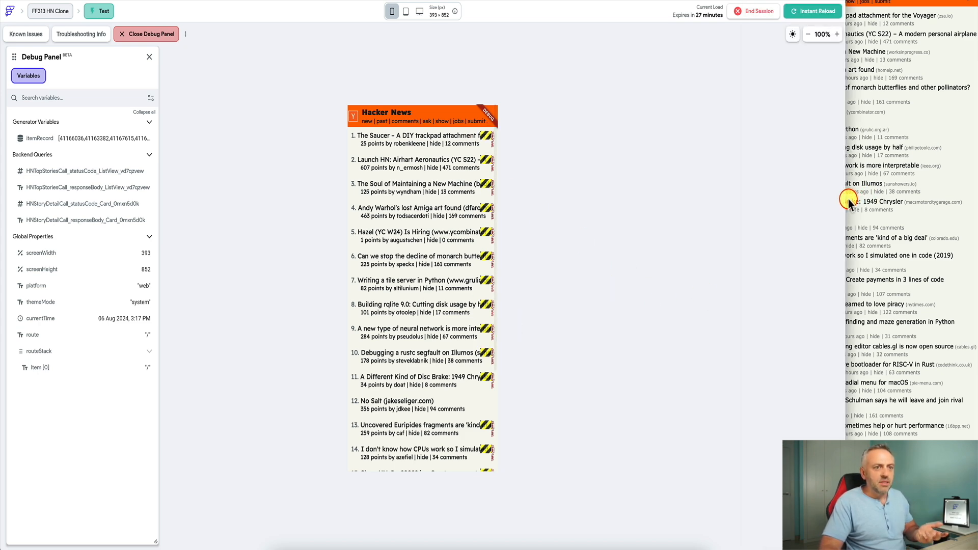
pyautogui.moveTo(846, 200); pyautogui.dragTo(973, 201)
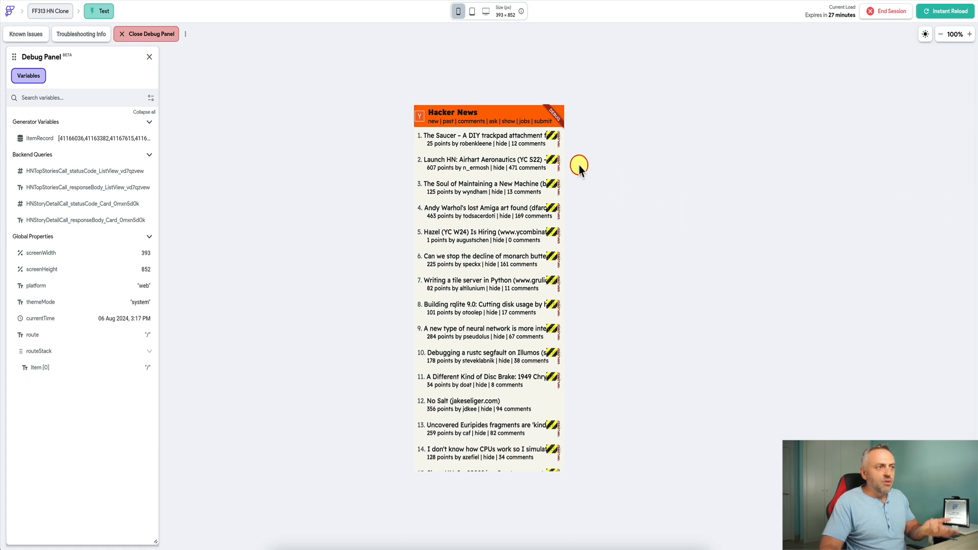
# - Preview the test app at tablet, desktop, then back at tablet 1024 × 1366 size
pyautogui.click(473, 12)
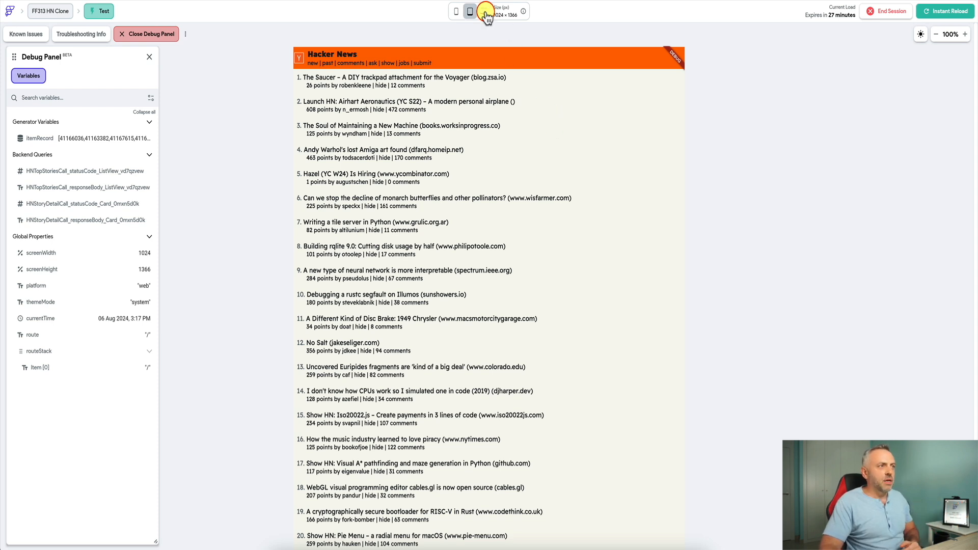
pyautogui.click(485, 12)
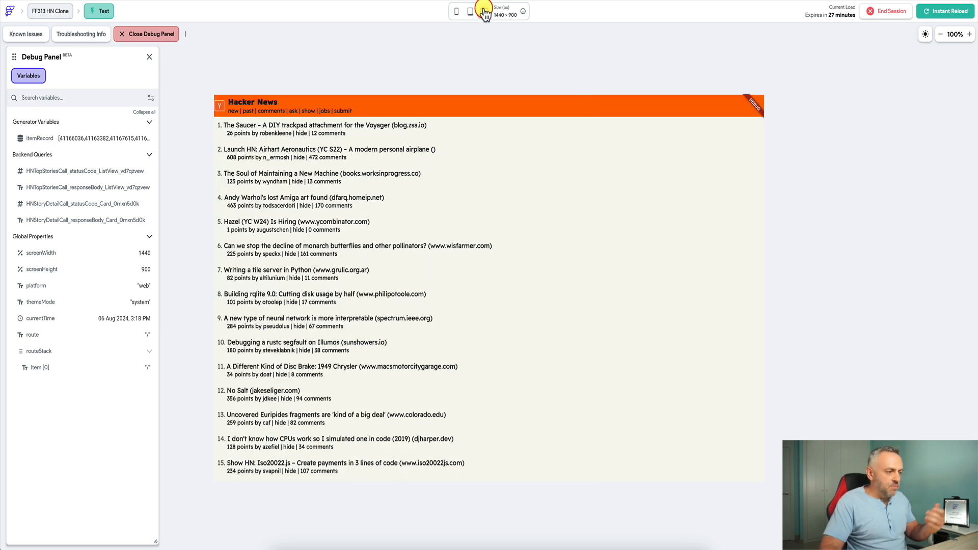
pyautogui.click(471, 12)
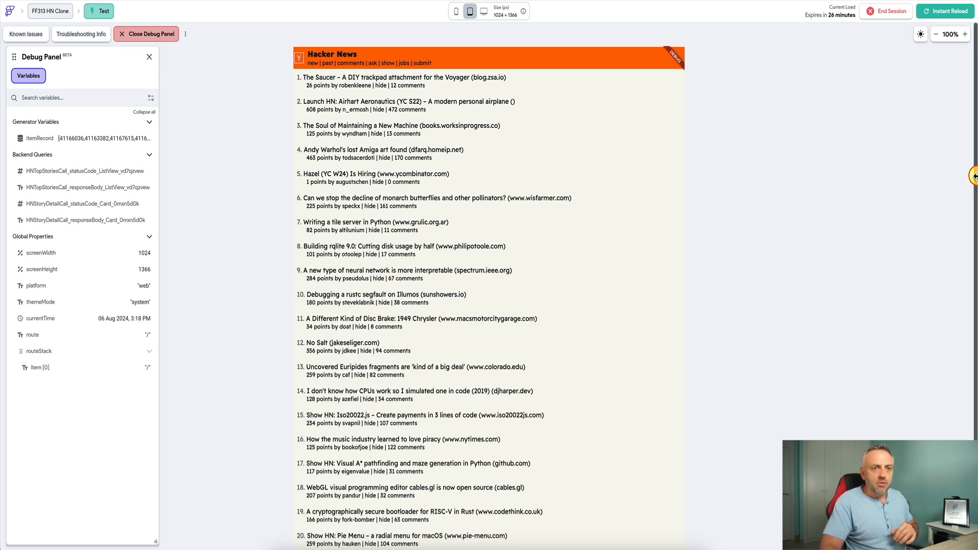
# - Compare with Hacker News beside the preview, then widen it back and switch to phone size
pyautogui.moveTo(976, 176); pyautogui.dragTo(843, 184)
pyautogui.click(970, 166)
pyautogui.click(704, 211)
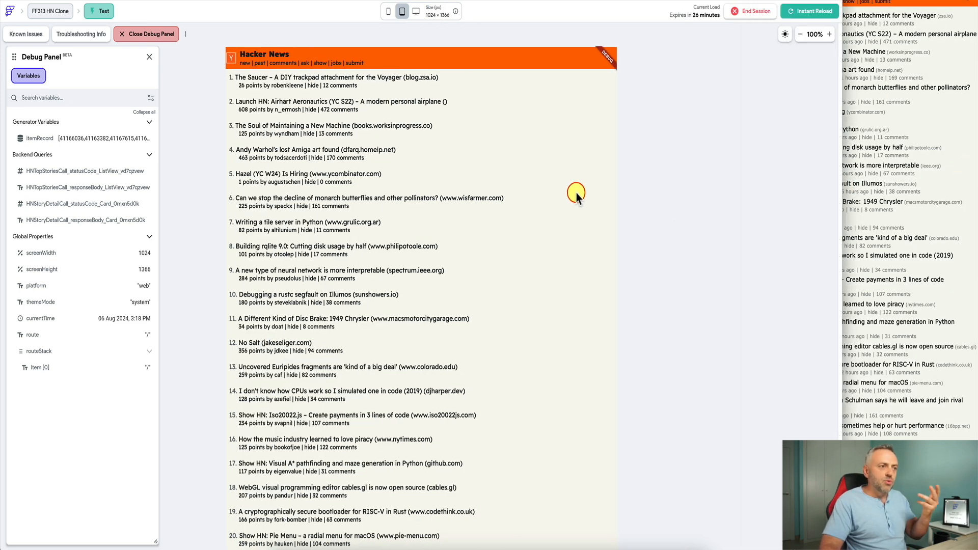
pyautogui.moveTo(842, 197); pyautogui.dragTo(976, 196)
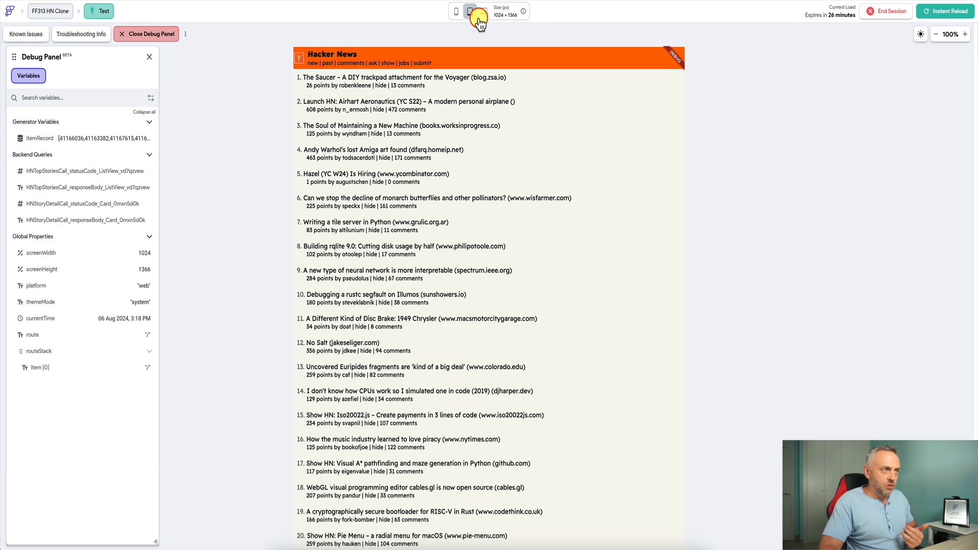
pyautogui.click(460, 15)
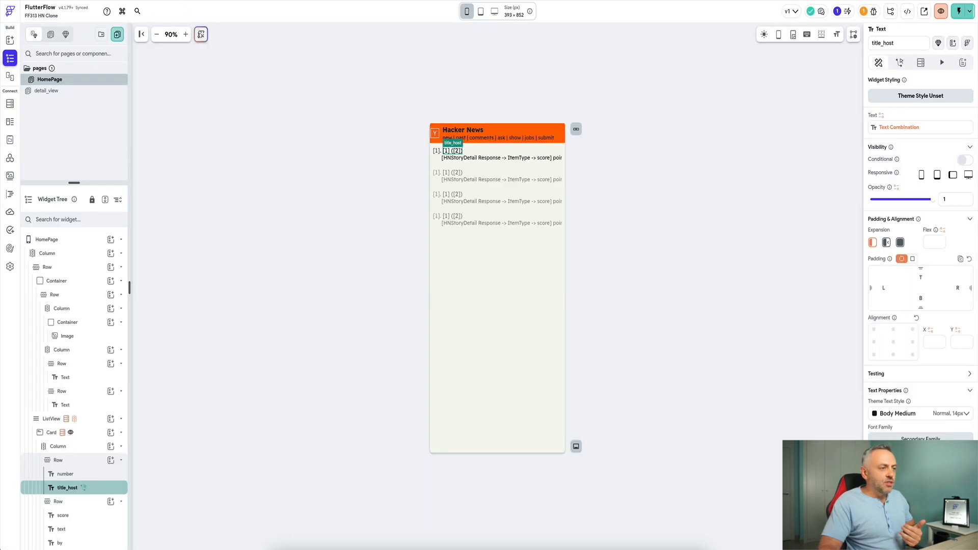
# - Exit the test run to the HomePage editor and deselect title_host to show page settings
pyautogui.click(440, 135)
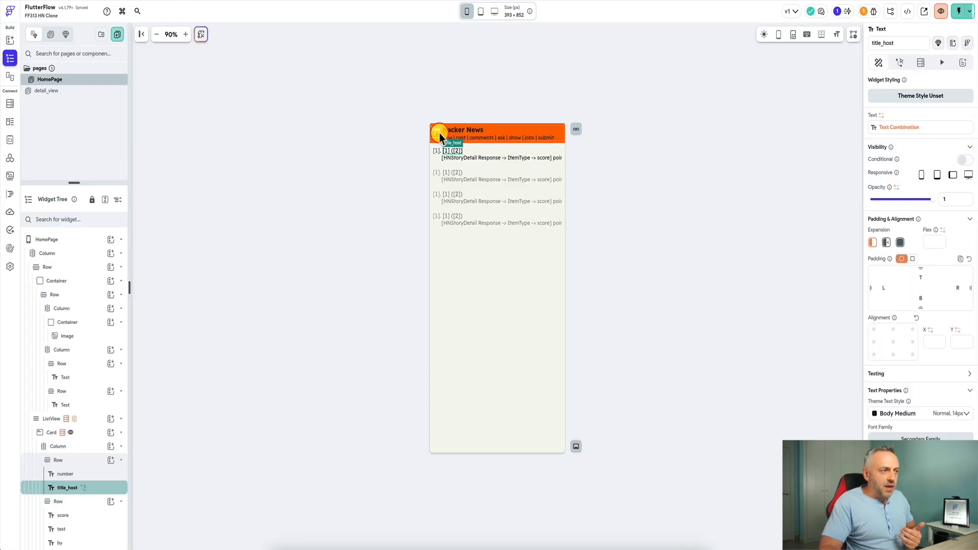
pyautogui.click(563, 99)
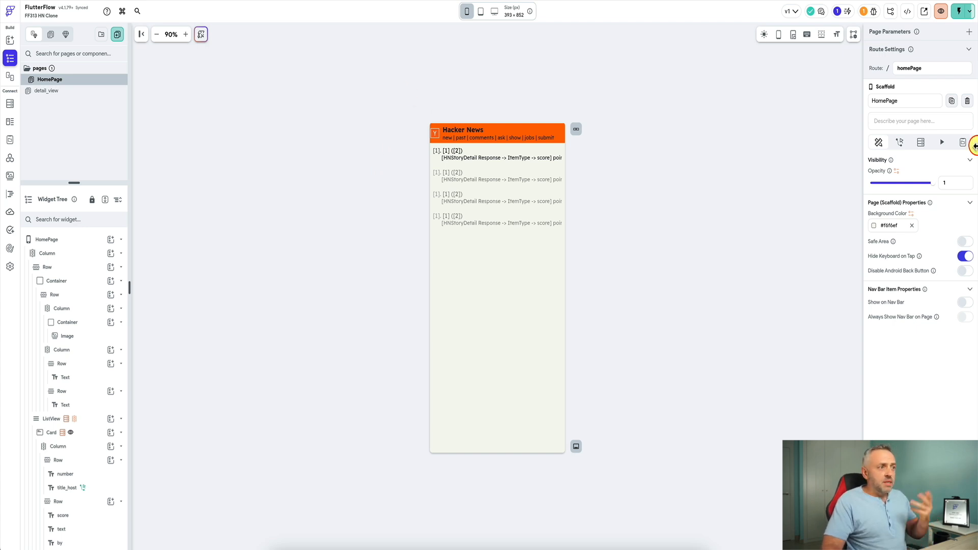
pyautogui.moveTo(977, 150); pyautogui.dragTo(745, 138)
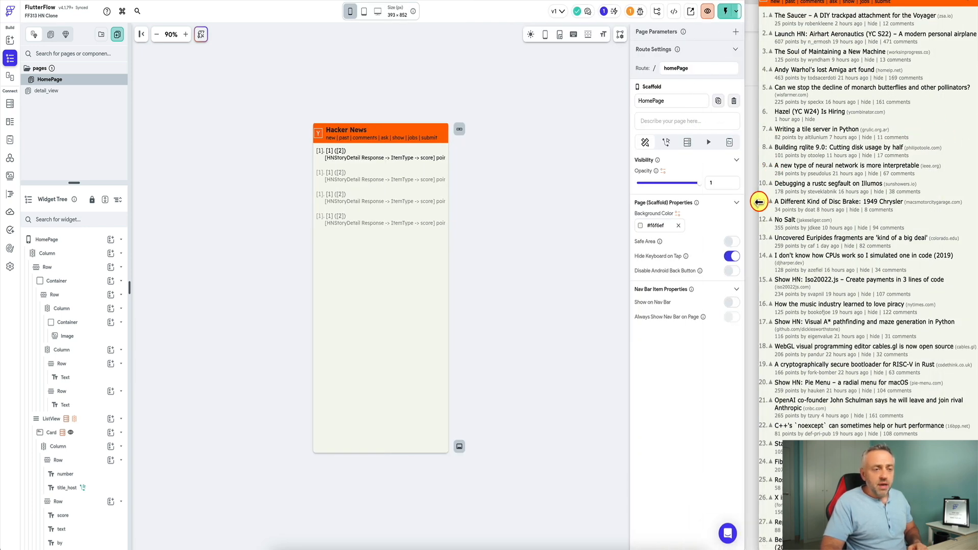
pyautogui.moveTo(760, 204)
pyautogui.mouseDown()
pyautogui.moveTo(606, 210)
pyautogui.moveTo(760, 220)
pyautogui.mouseUp()
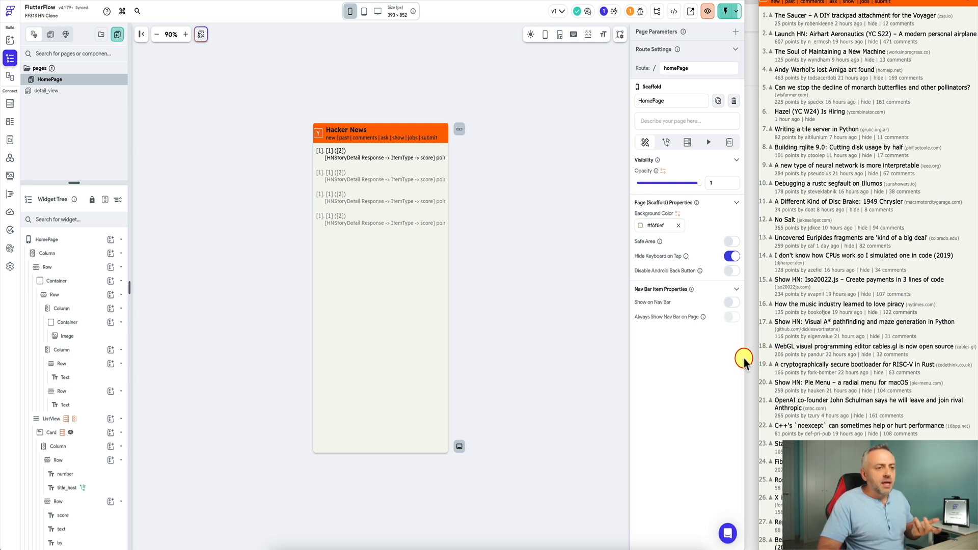
pyautogui.moveTo(745, 359); pyautogui.dragTo(976, 359)
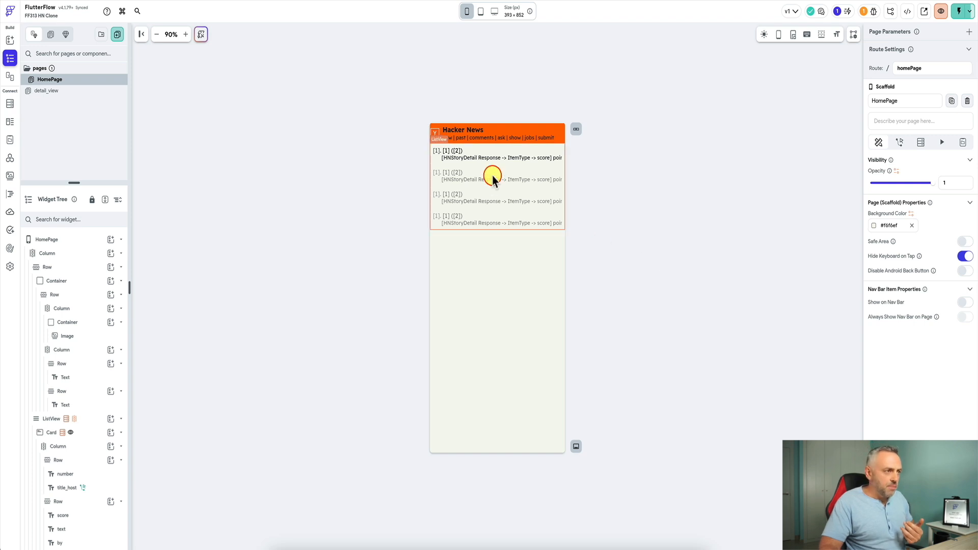
# - Select the title_host story title and check its Launch URL action
pyautogui.click(455, 152)
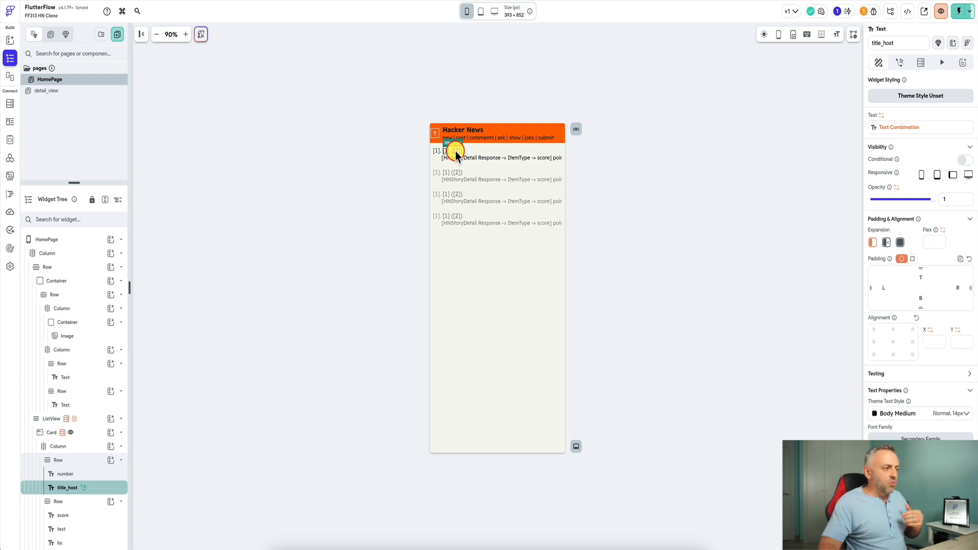
pyautogui.moveTo(84, 488)
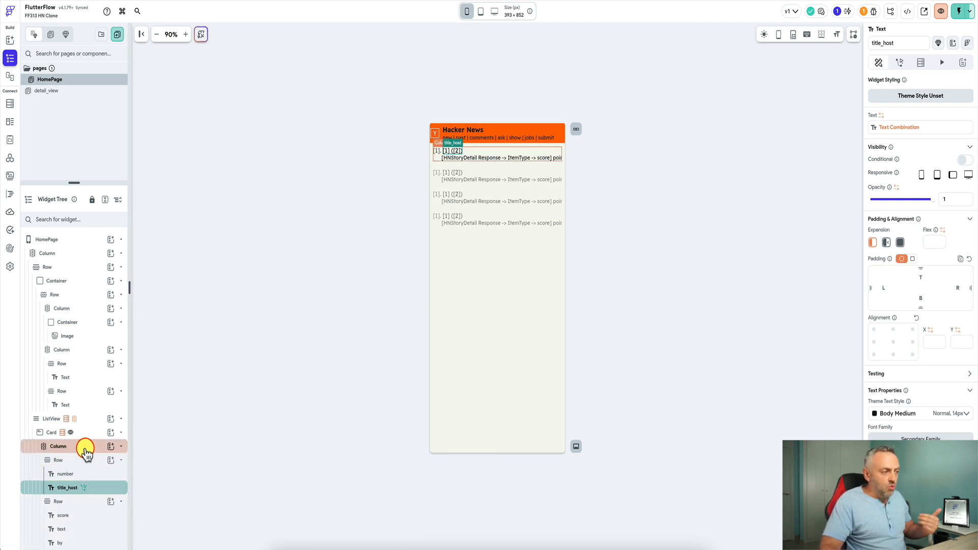
pyautogui.click(335, 223)
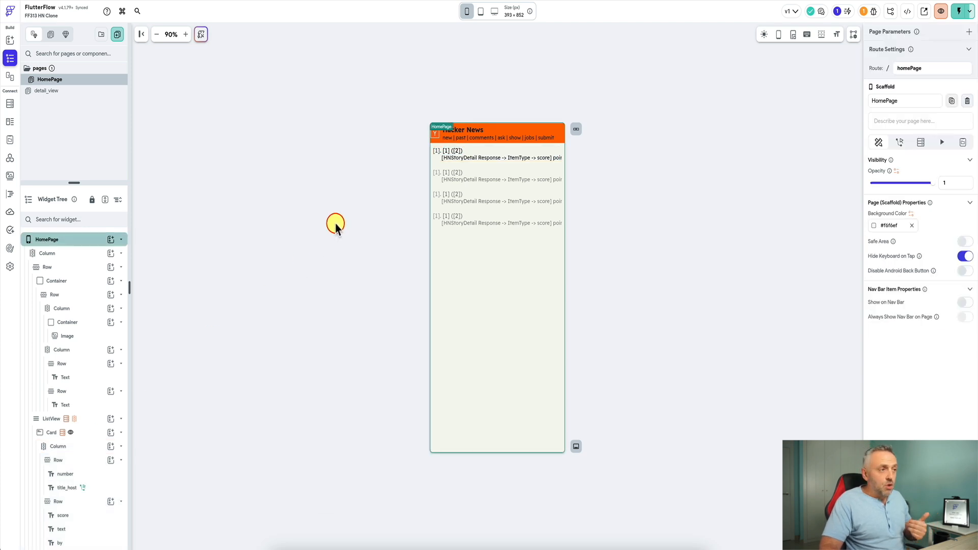
pyautogui.click(455, 153)
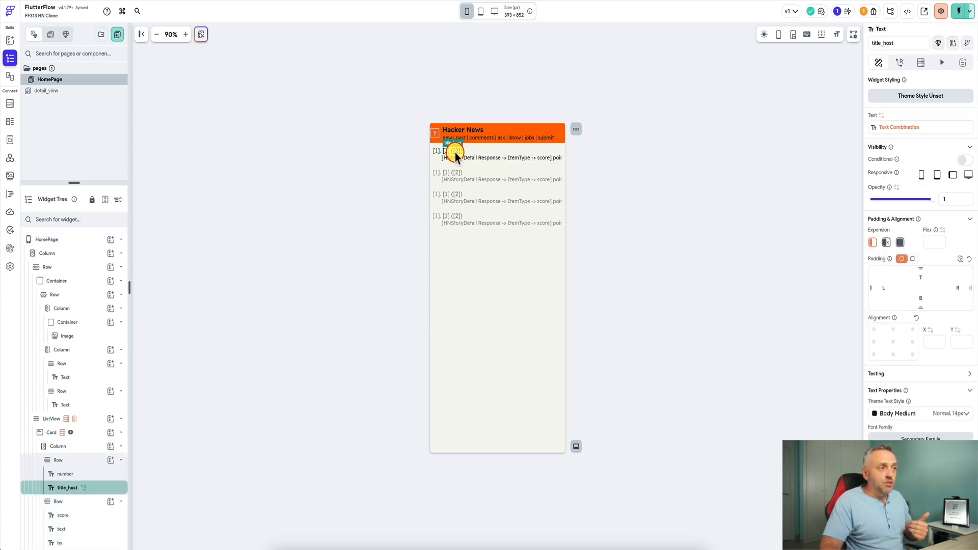
pyautogui.click(882, 243)
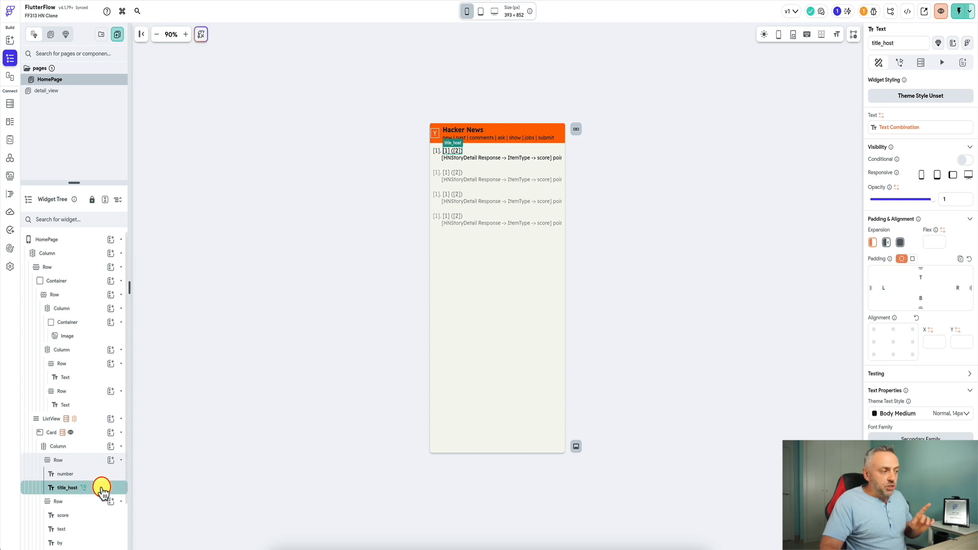
pyautogui.click(90, 434)
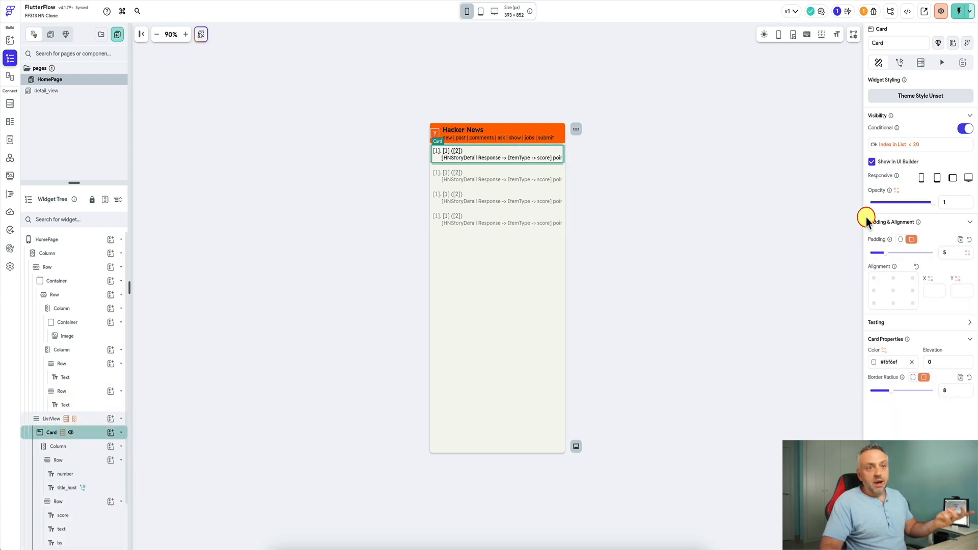
pyautogui.click(99, 419)
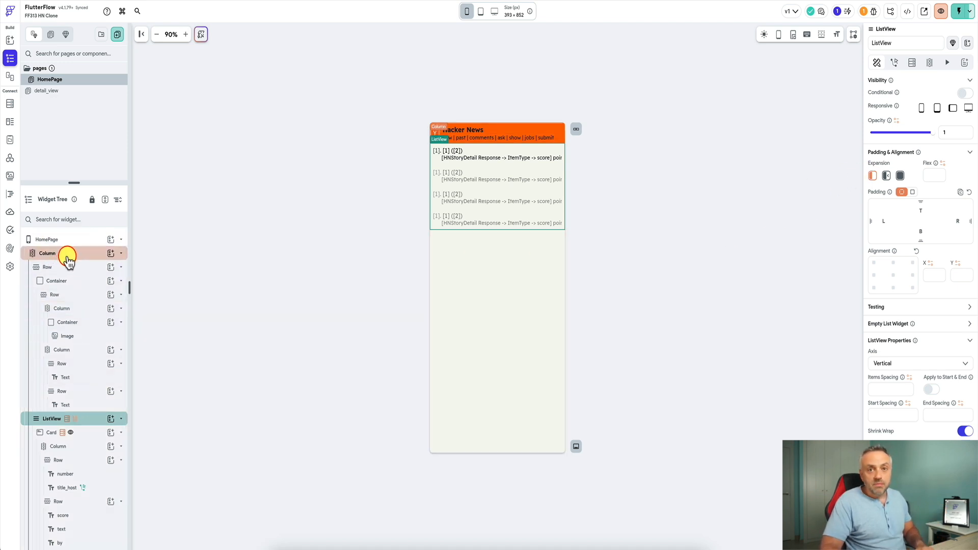
pyautogui.scroll(-1, 70, 479)
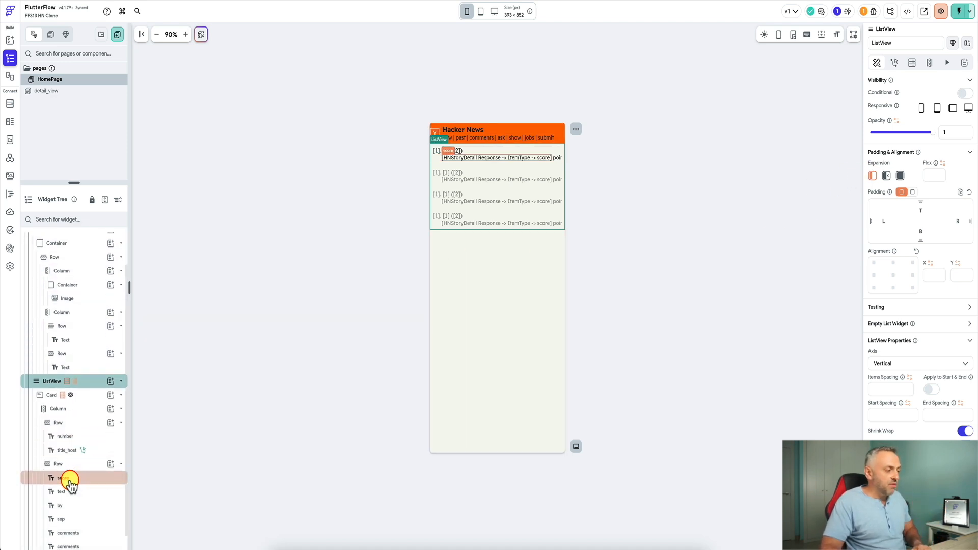
pyautogui.click(96, 446)
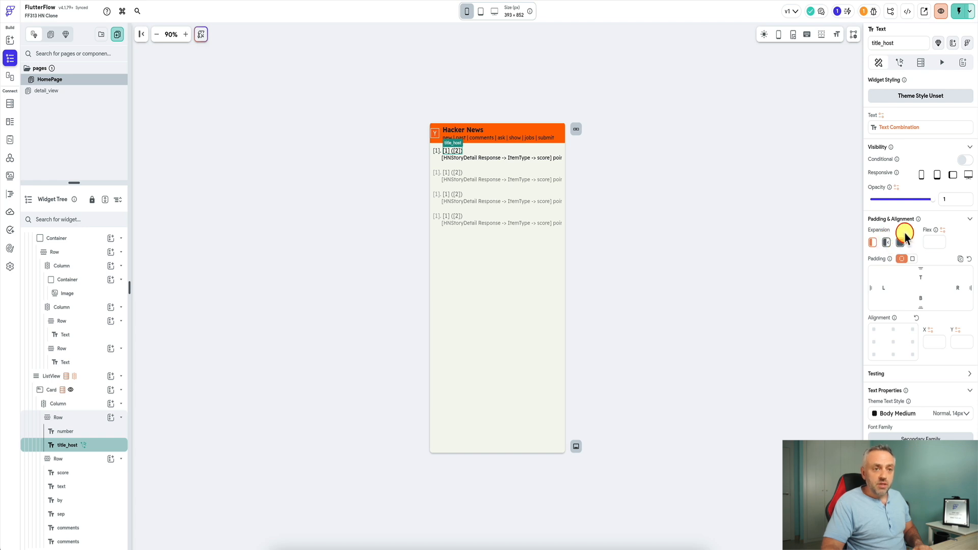
# - Set title_host's Expansion to Flexible, briefly trying the full-width option, then deselect it
pyautogui.click(888, 244)
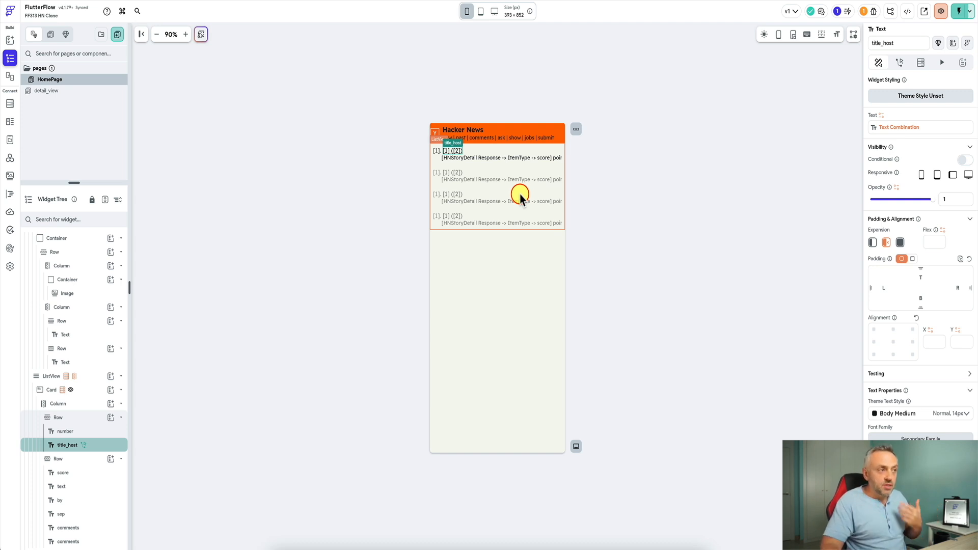
pyautogui.click(900, 244)
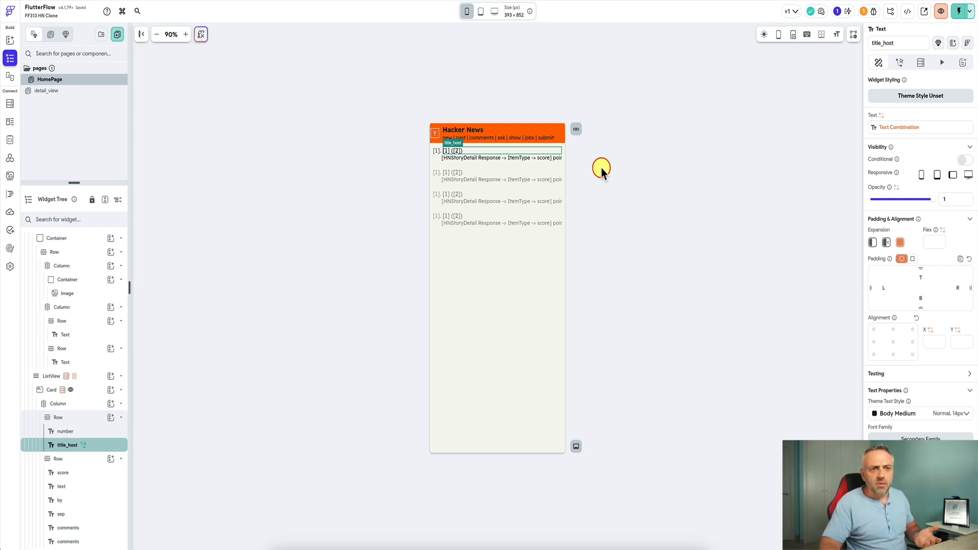
pyautogui.click(886, 244)
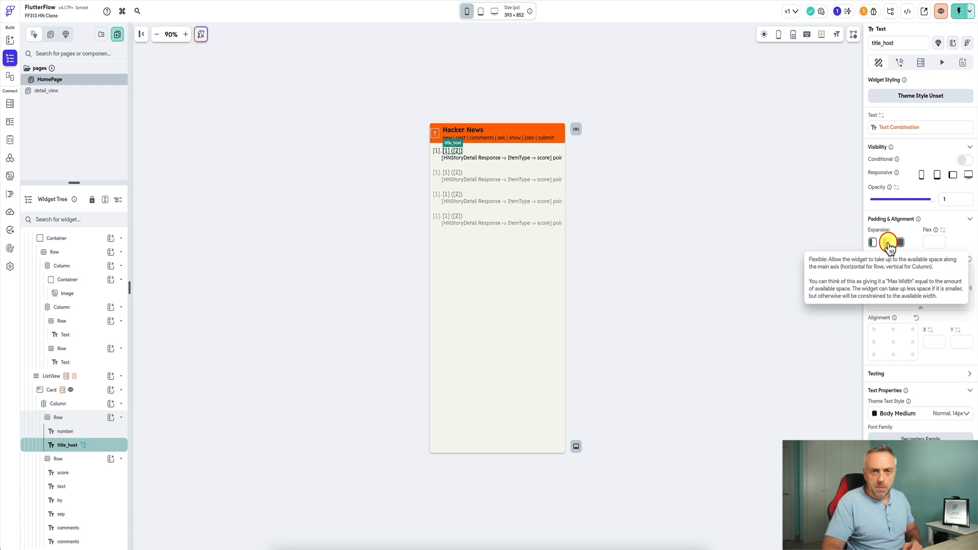
pyautogui.click(736, 212)
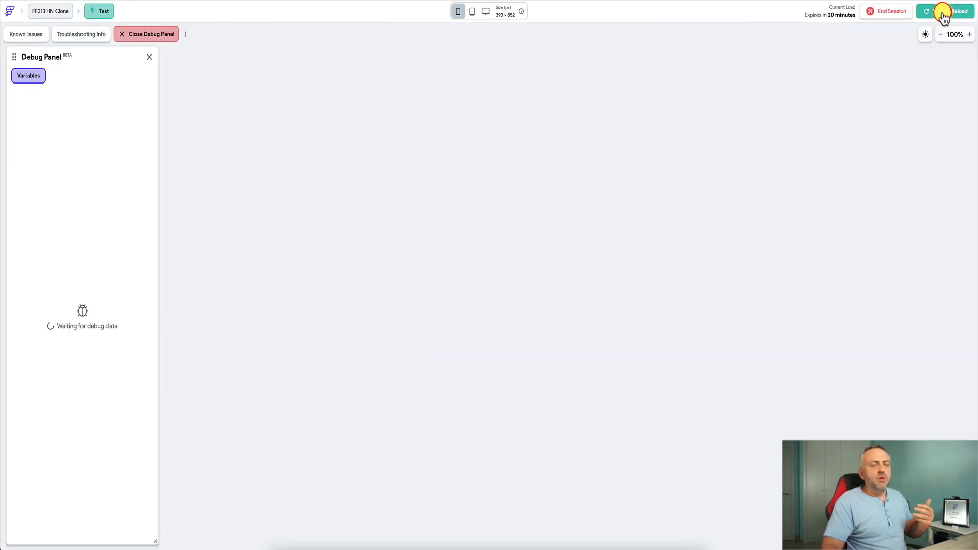
# - Reload the test run and check the wrapping story titles at tablet and phone sizes
pyautogui.click(943, 12)
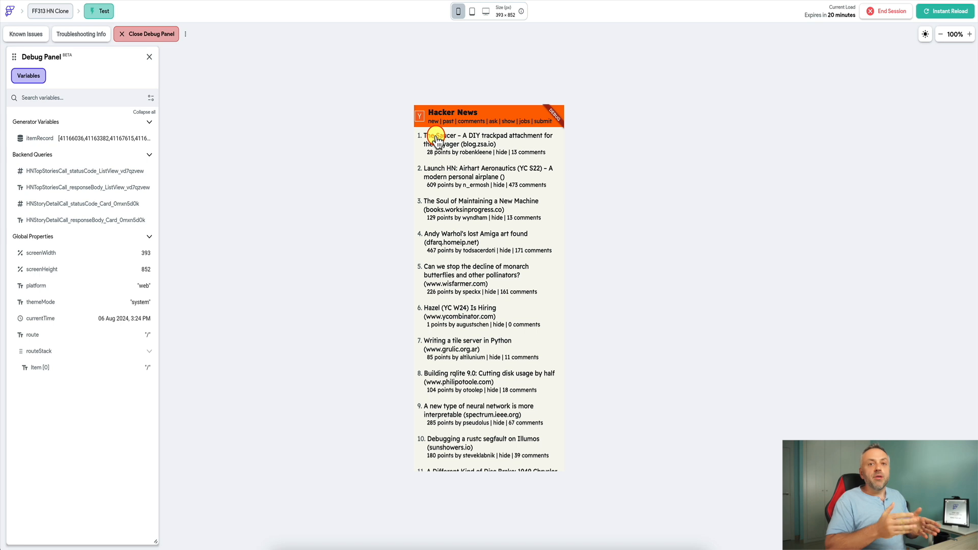
pyautogui.click(472, 11)
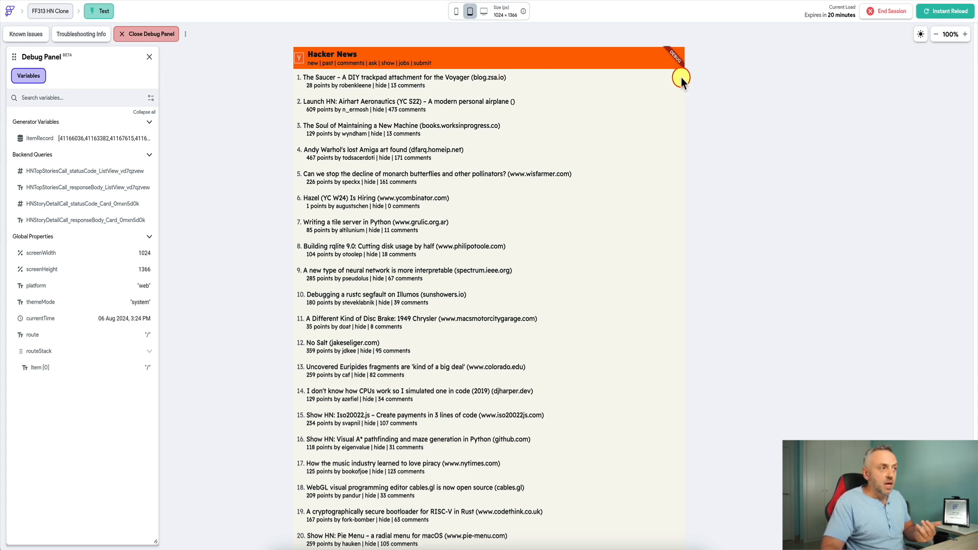
pyautogui.click(456, 10)
pyautogui.click(470, 10)
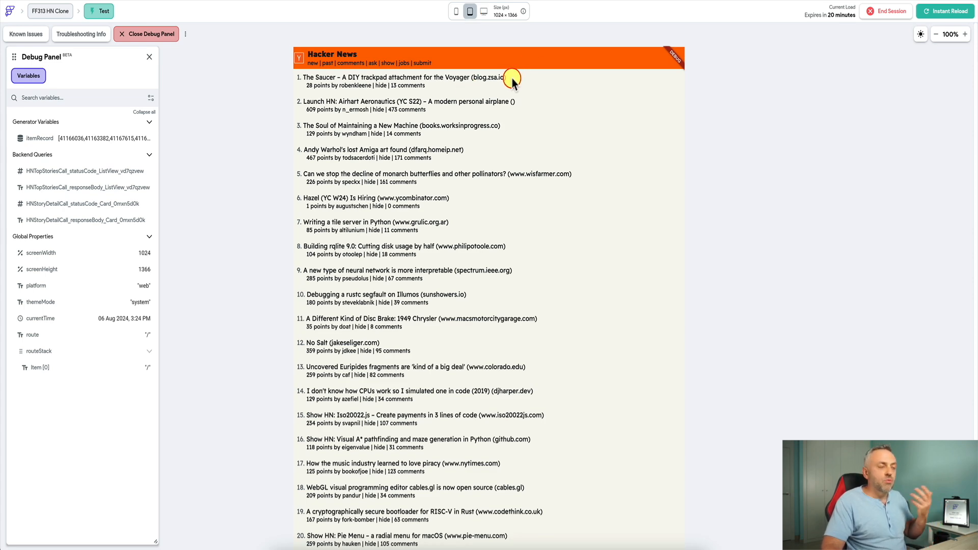
pyautogui.click(458, 12)
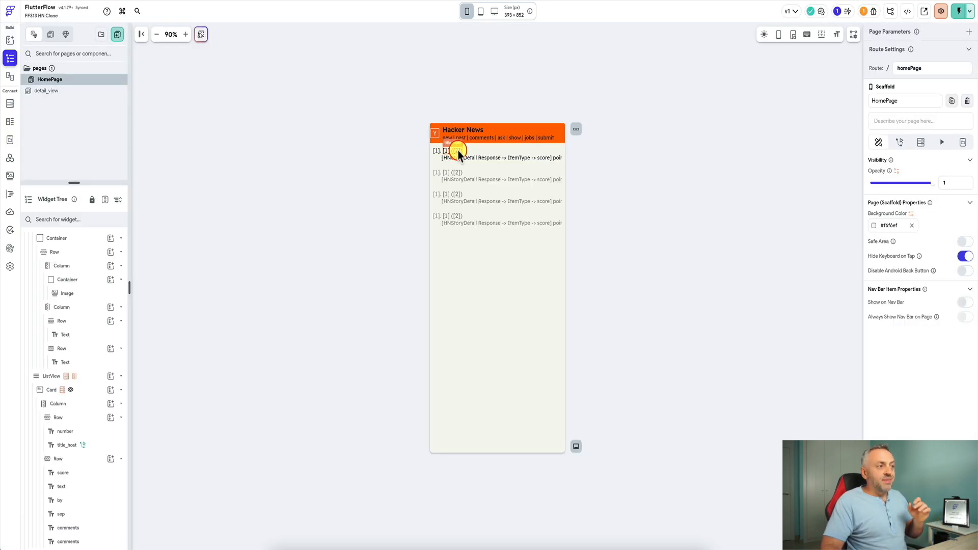
pyautogui.click(456, 152)
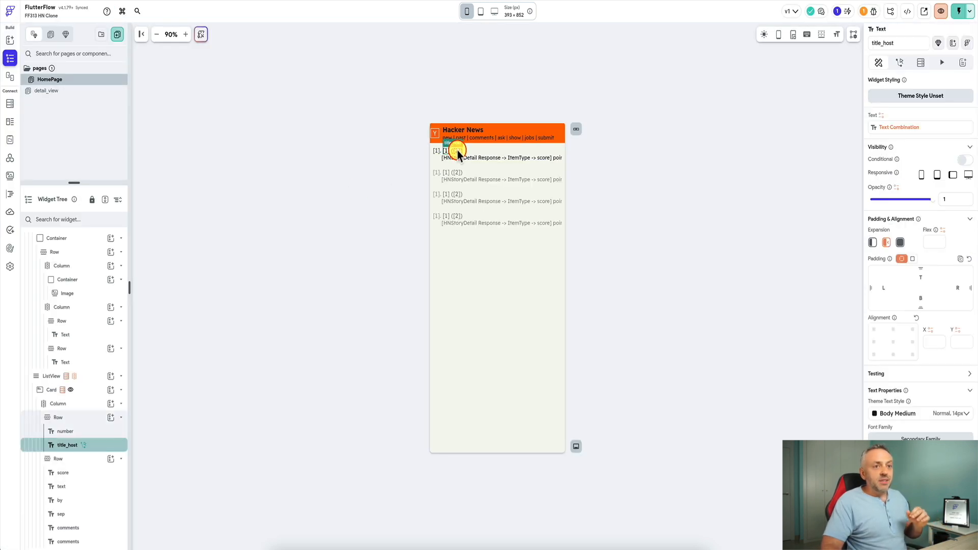
pyautogui.click(881, 243)
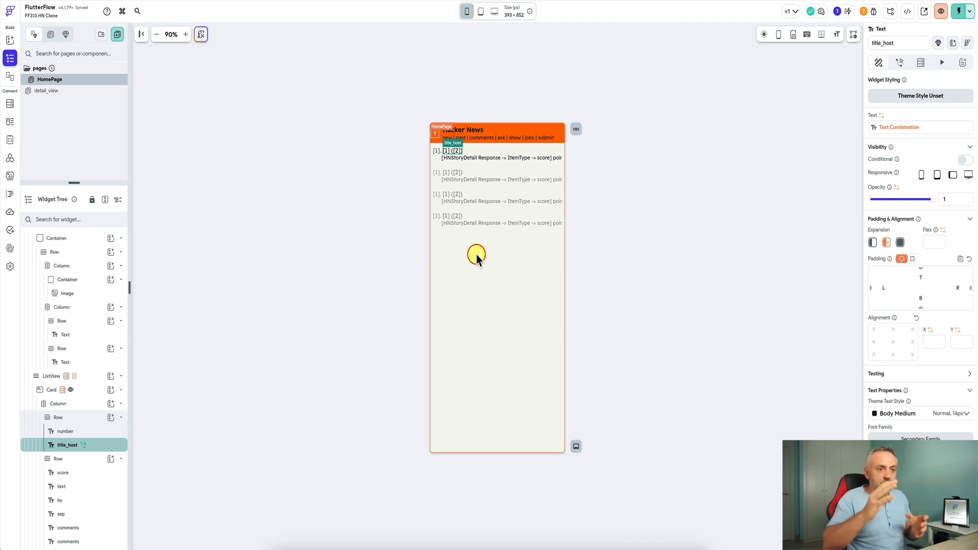
pyautogui.moveTo(977, 223); pyautogui.dragTo(826, 241)
pyautogui.click(941, 173)
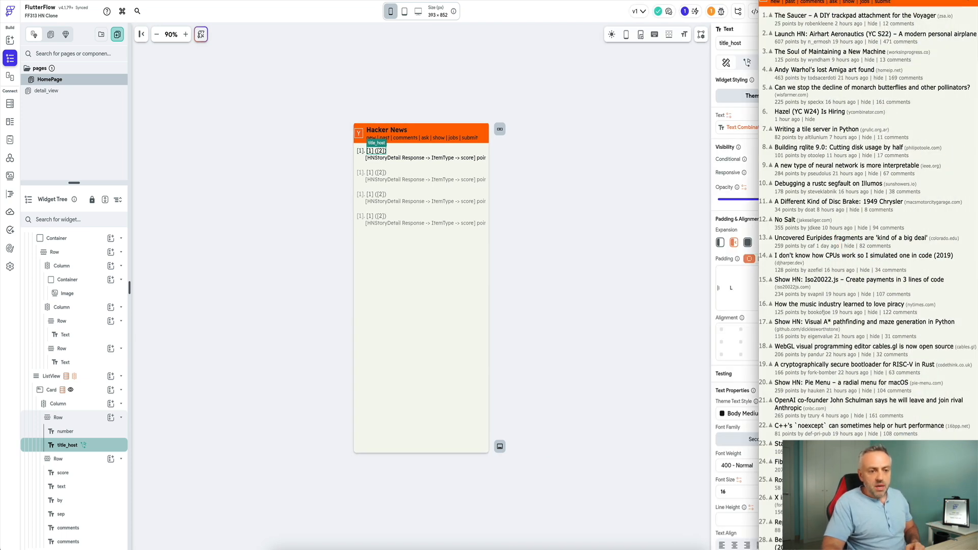
pyautogui.moveTo(862, 549)
pyautogui.mouseDown()
pyautogui.moveTo(856, 253)
pyautogui.moveTo(869, 128)
pyautogui.moveTo(846, 548)
pyautogui.mouseUp()
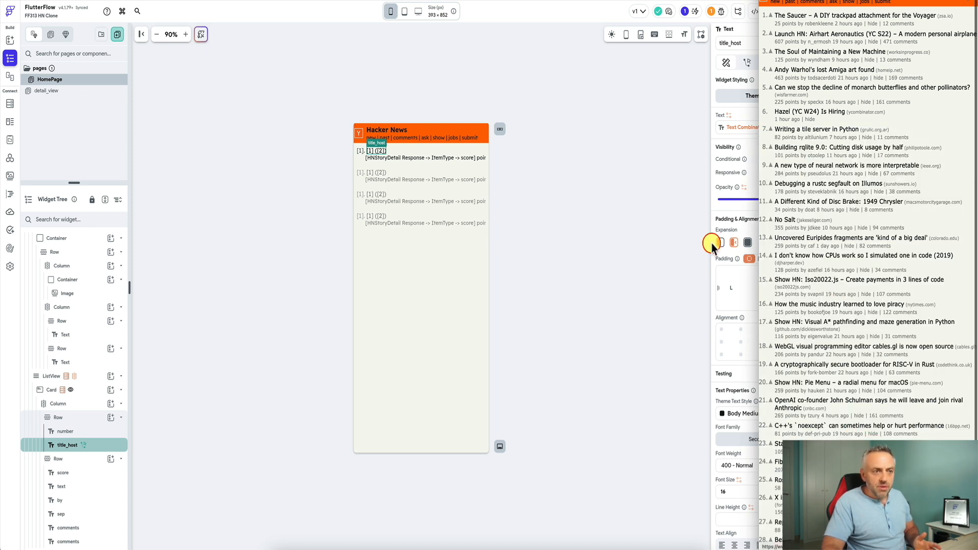
pyautogui.click(638, 232)
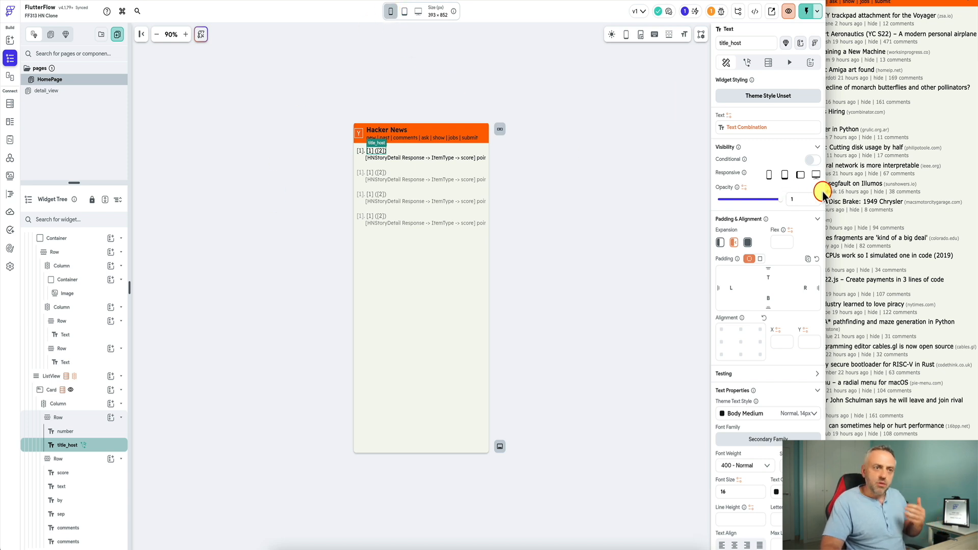
pyautogui.moveTo(824, 194); pyautogui.dragTo(971, 206)
pyautogui.click(668, 204)
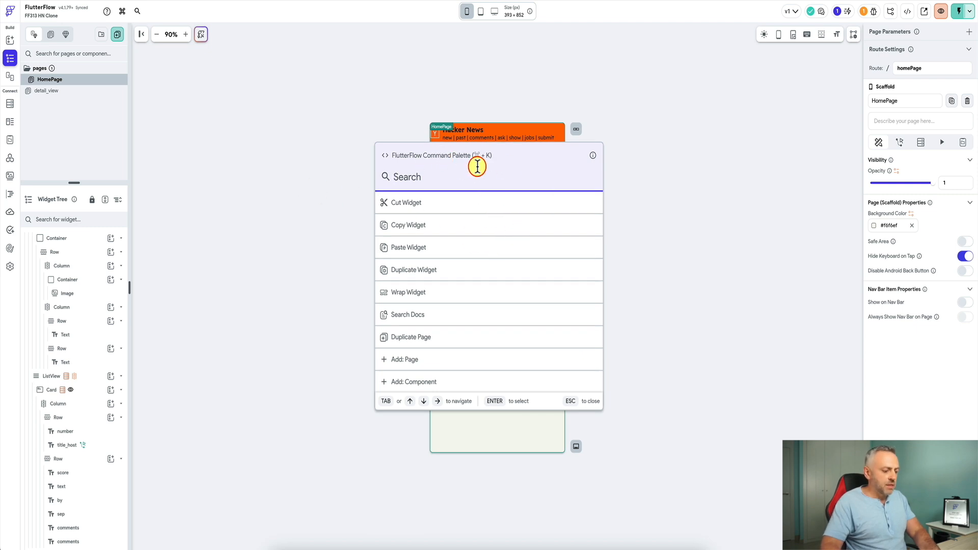
# - Find the App Details deep-link settings, check the Advanced Route Settings, then return to the HomePage editor
pyautogui.write('deep')
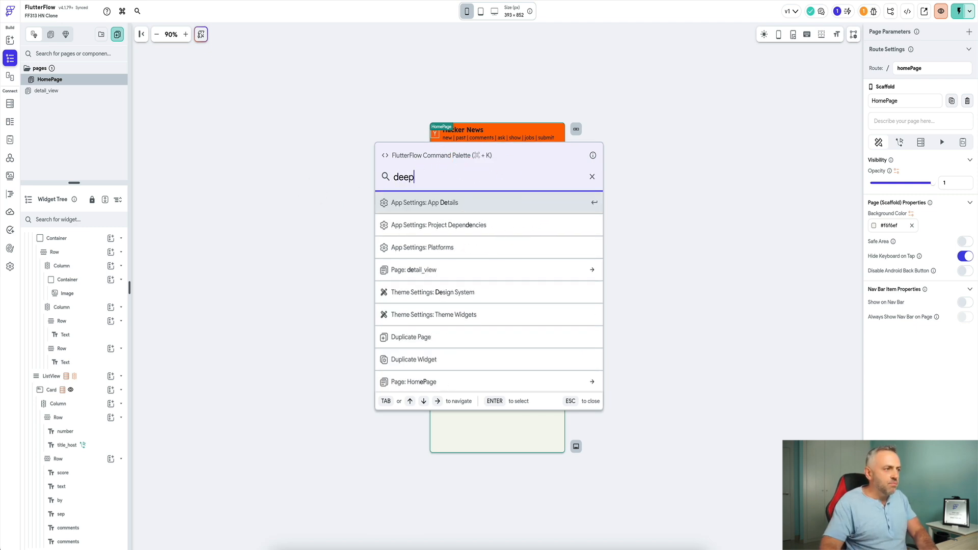
pyautogui.click(427, 203)
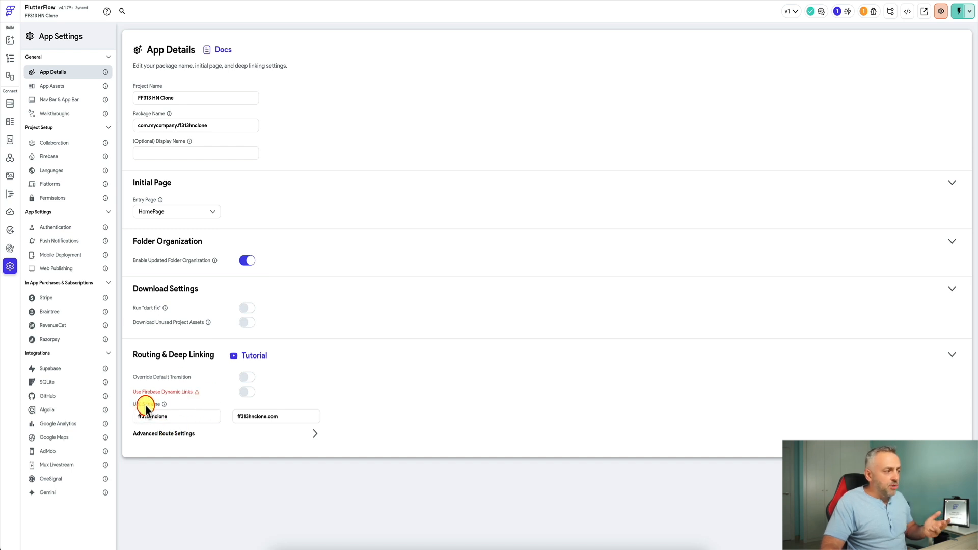
pyautogui.click(316, 433)
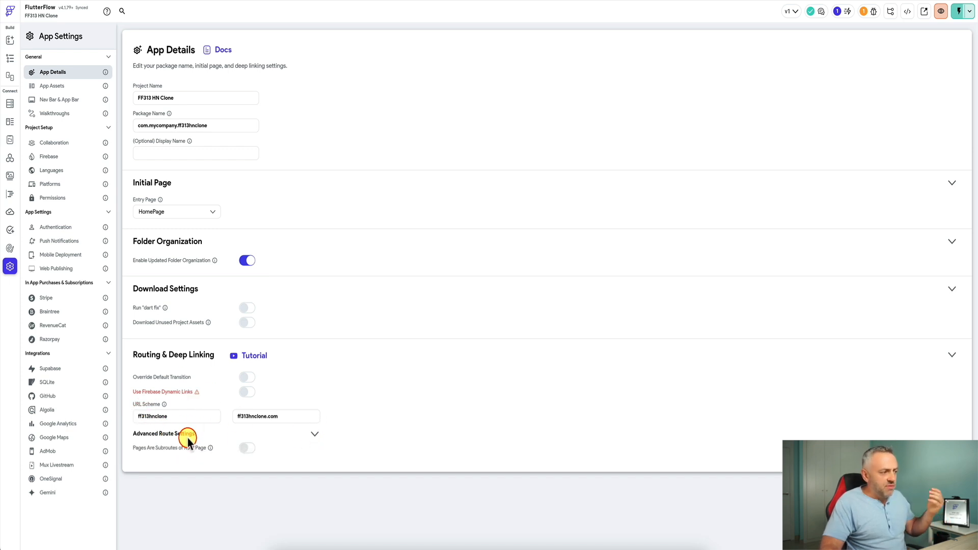
pyautogui.click(315, 434)
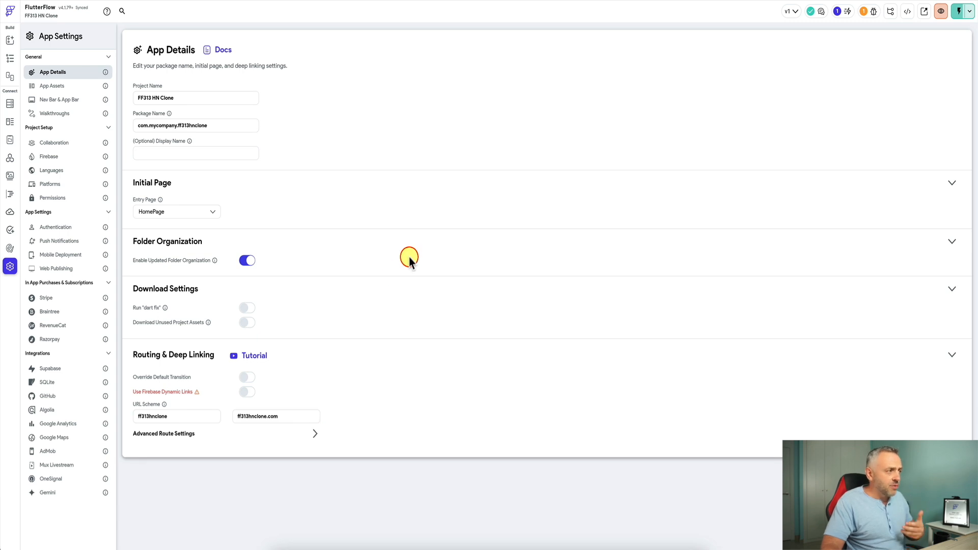
pyautogui.click(9, 58)
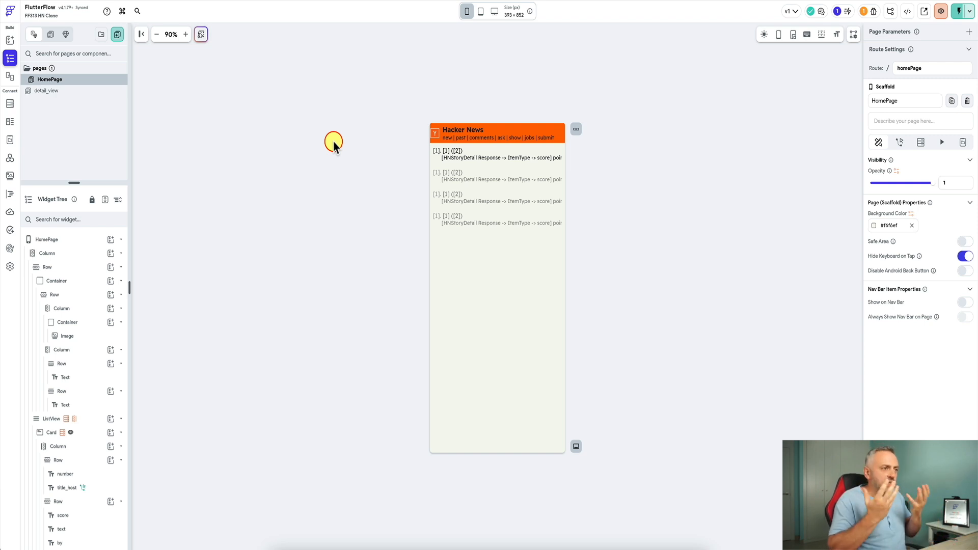
pyautogui.moveTo(977, 182); pyautogui.dragTo(762, 219)
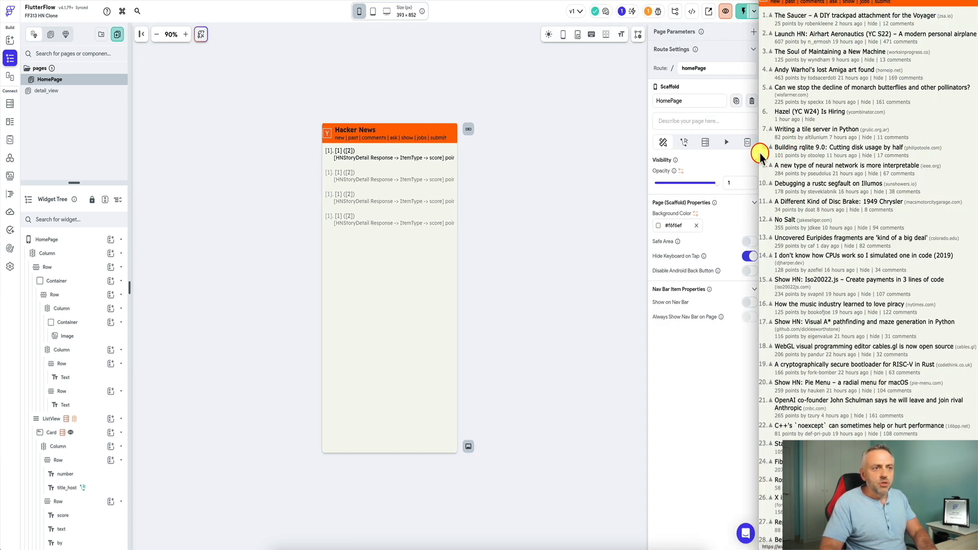
pyautogui.moveTo(761, 149); pyautogui.dragTo(511, 179)
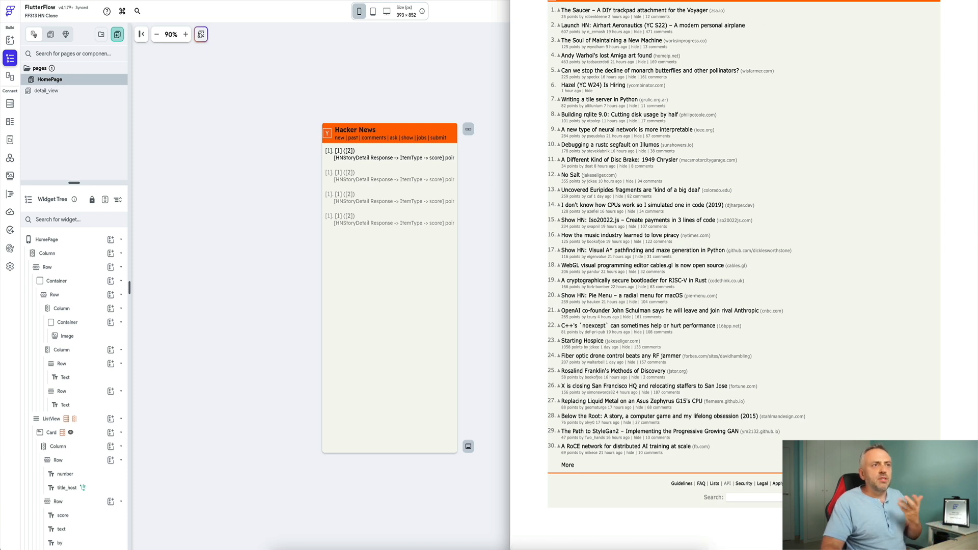
pyautogui.click(657, 19)
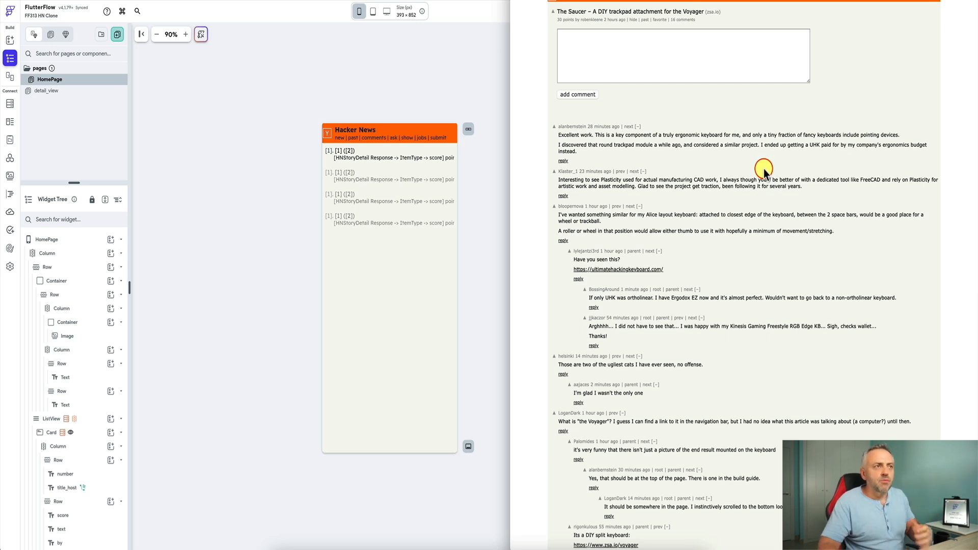
pyautogui.click(578, 1)
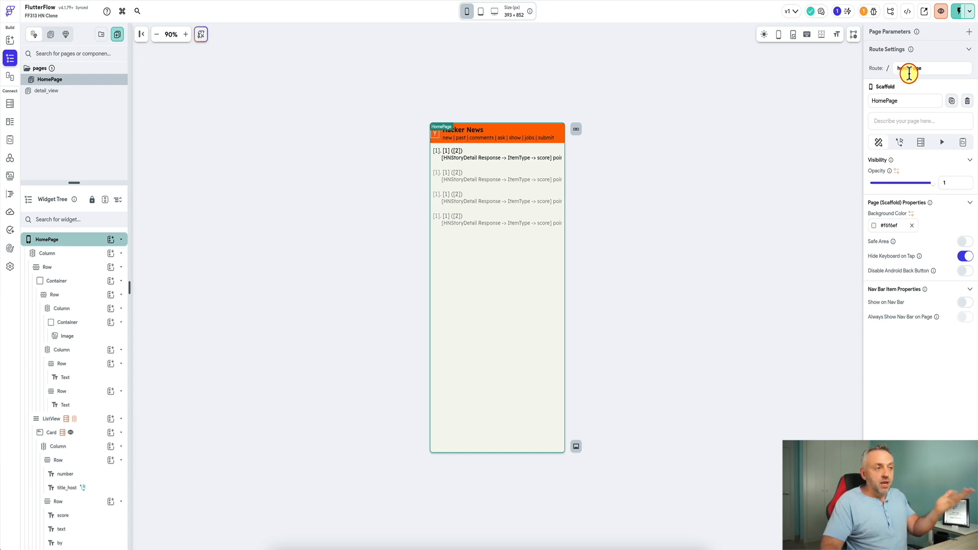
# - Set the detail_view page's route to 'detail_view'
pyautogui.click(71, 93)
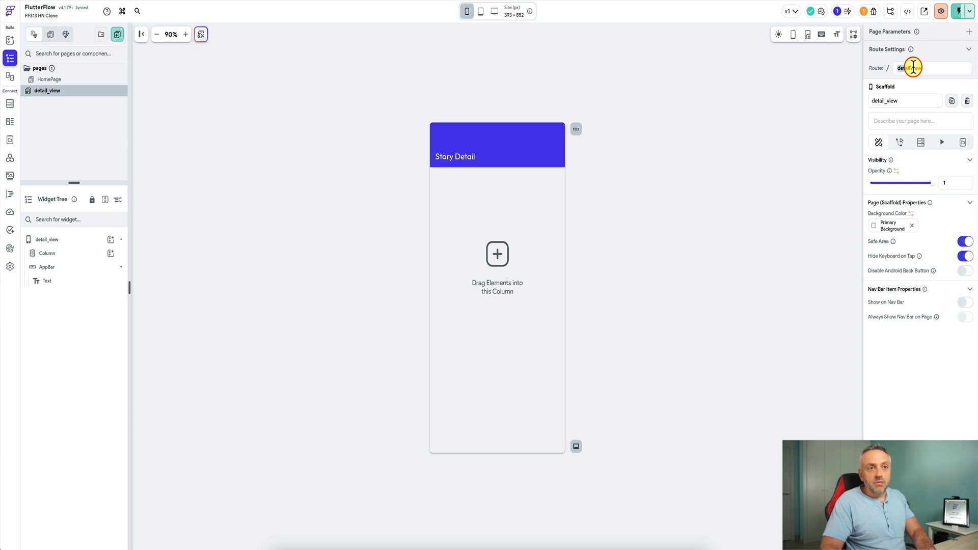
pyautogui.doubleClick(913, 67)
pyautogui.write('detail_view')
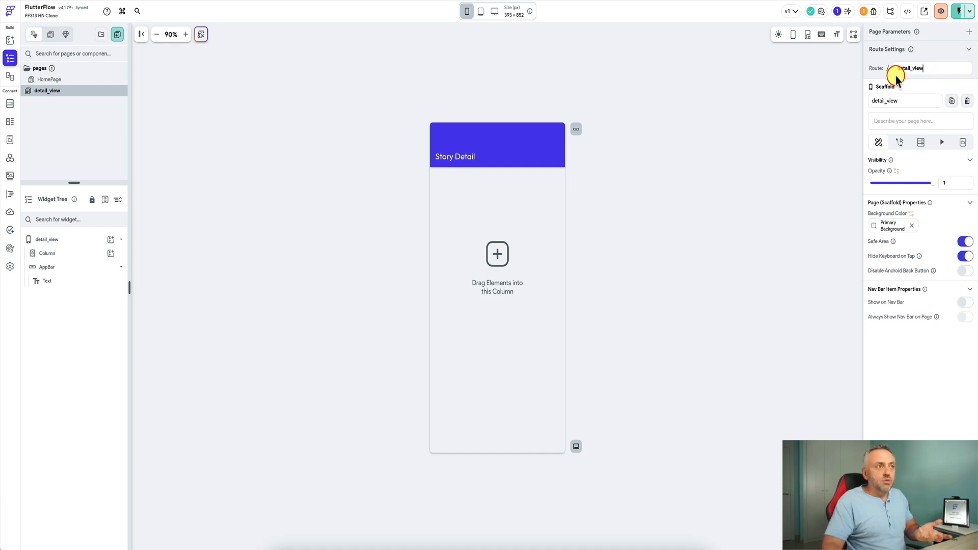
pyautogui.click(936, 67)
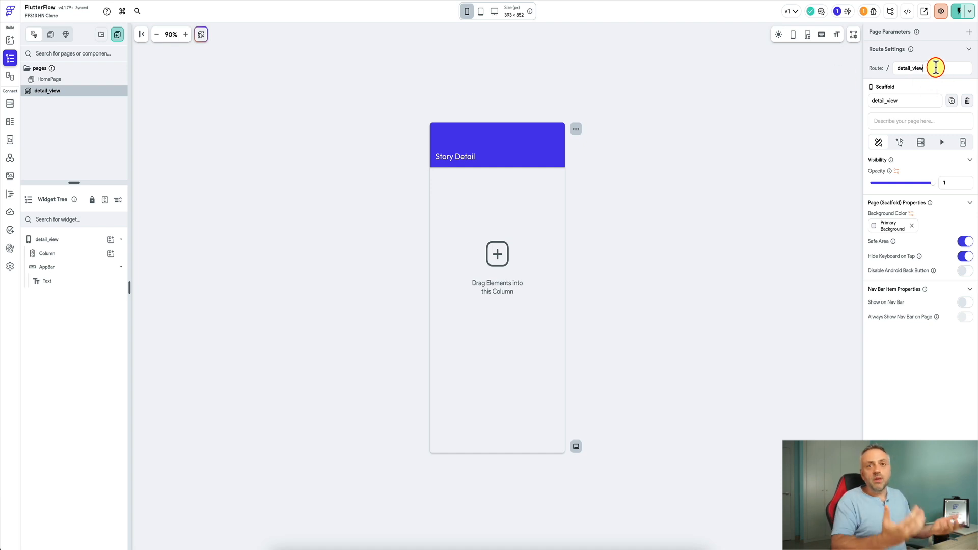
pyautogui.moveTo(936, 68); pyautogui.dragTo(915, 67)
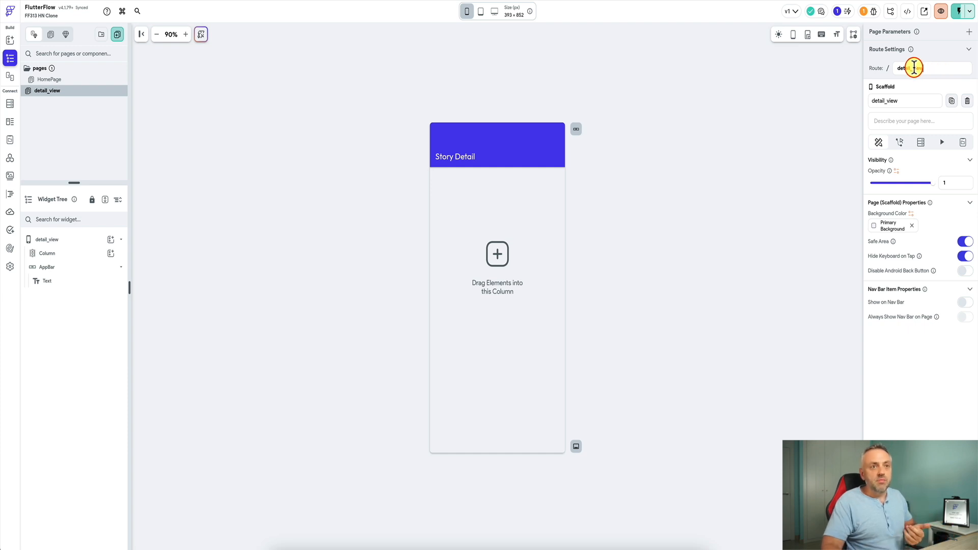
pyautogui.click(647, 123)
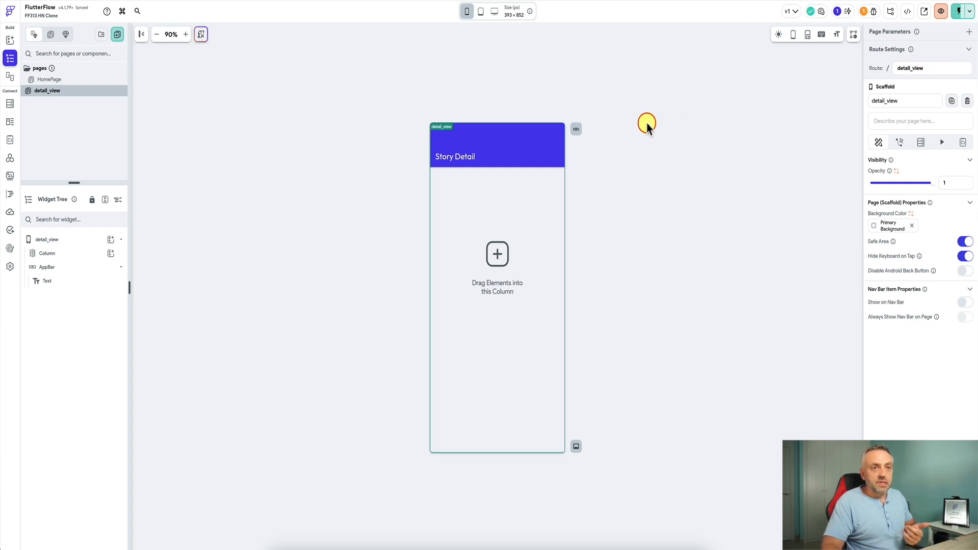
# - Change the HomePage route from 'homePage' to 'home'
pyautogui.click(82, 80)
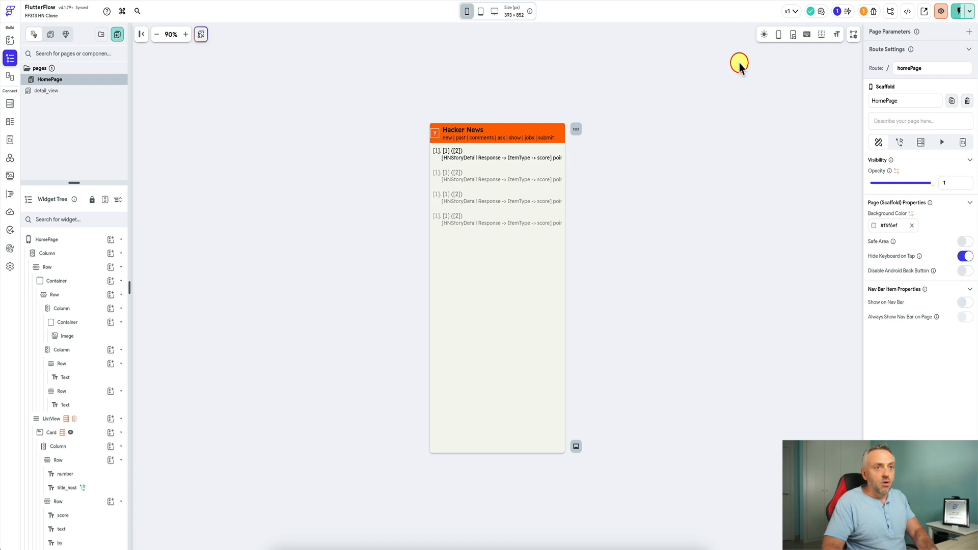
pyautogui.doubleClick(909, 65)
pyautogui.write('home')
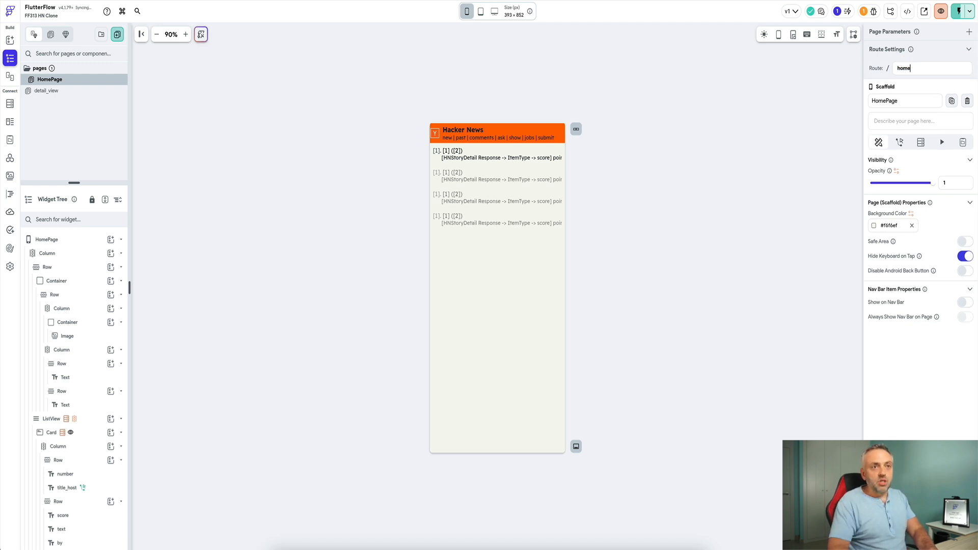
pyautogui.click(779, 104)
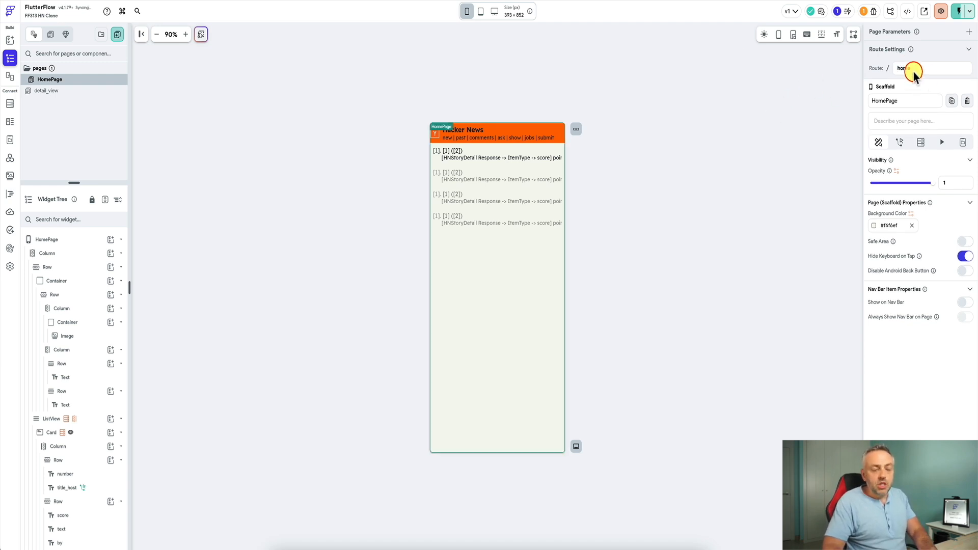
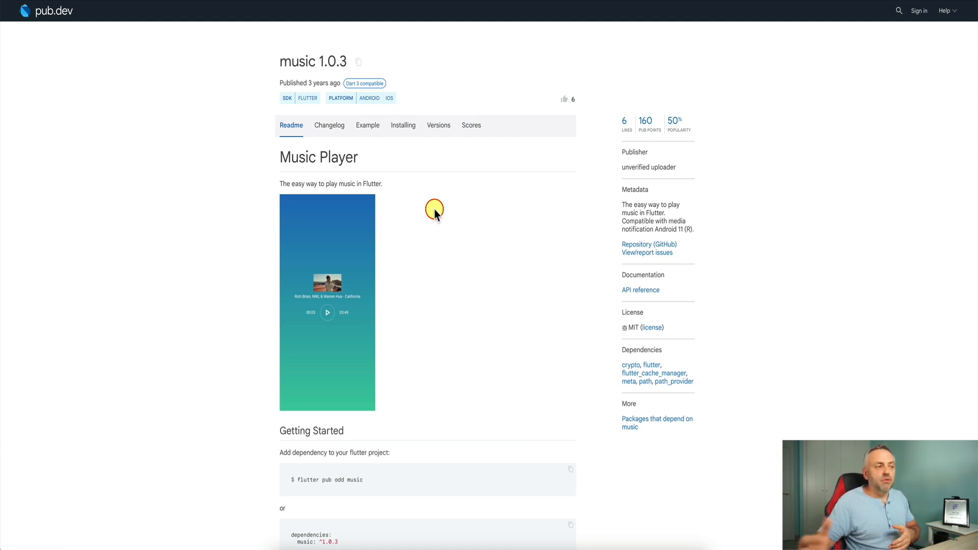
# - Switch to the browser tab with the table_calendar 3.1.2 package page on pub.dev
pyautogui.click(667, 1)
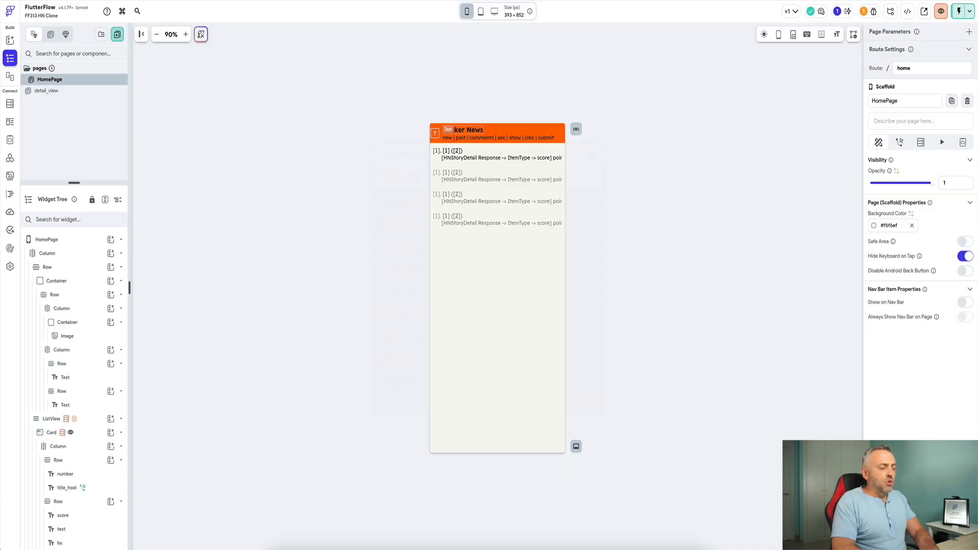
# - Open Platforms settings via a 'web' palette search, turn Web support off and back on, and check Advanced Web Settings
pyautogui.press('super+k')
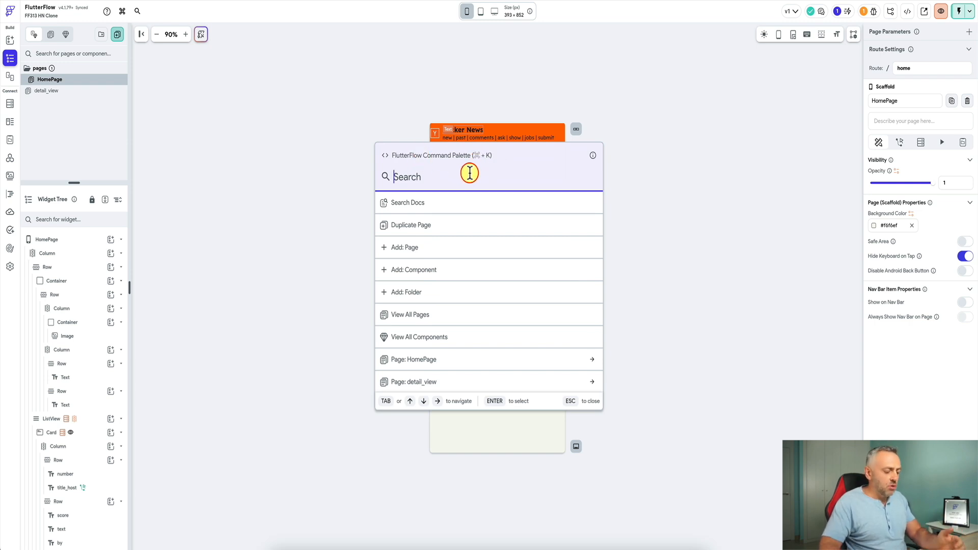
pyautogui.write('web')
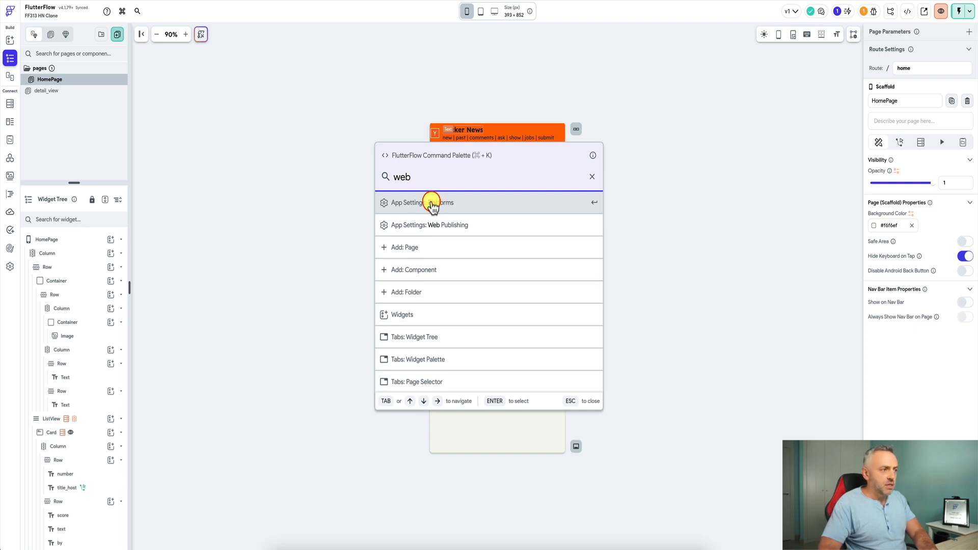
pyautogui.click(432, 204)
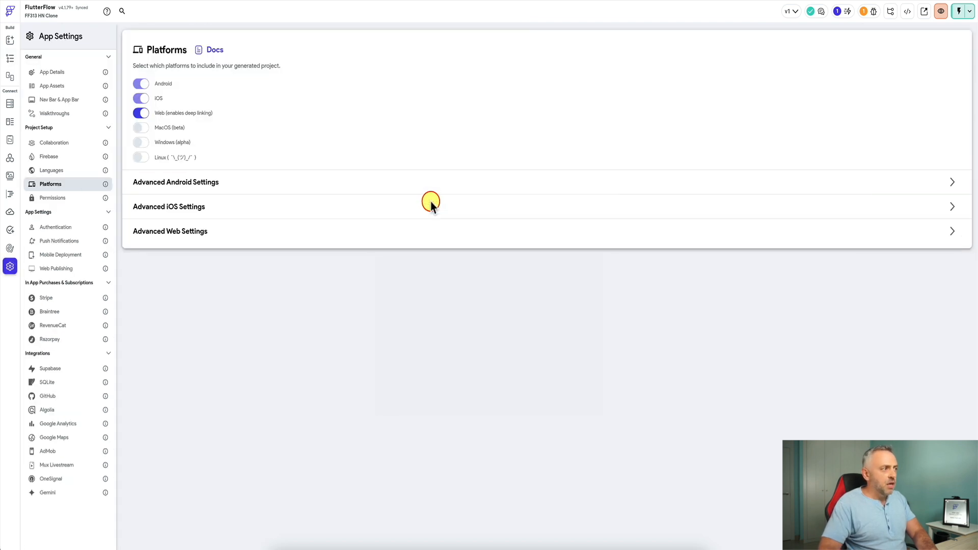
pyautogui.click(144, 114)
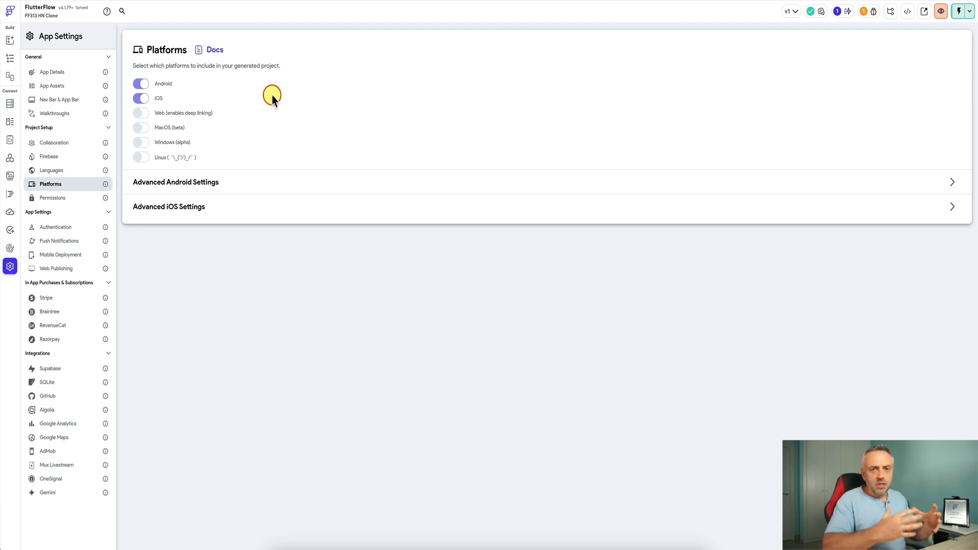
pyautogui.click(142, 114)
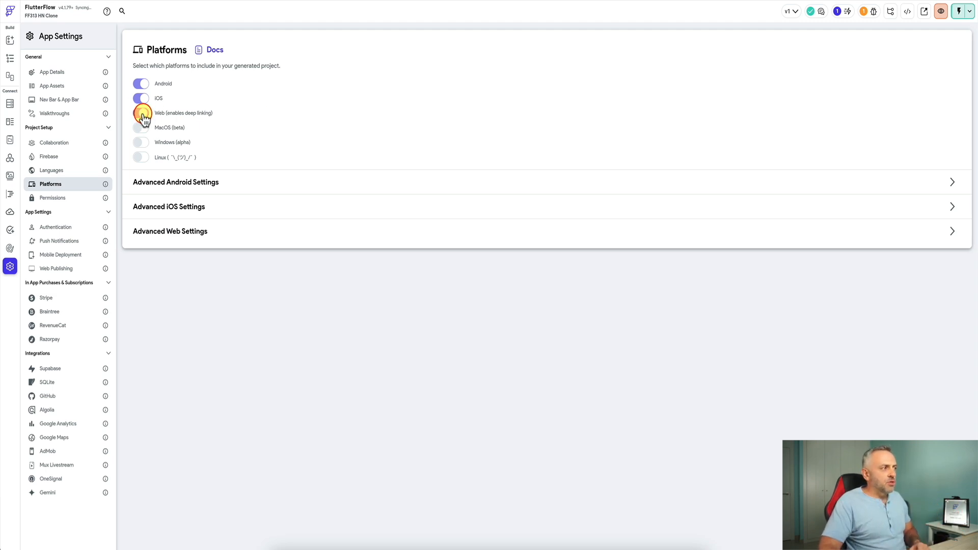
pyautogui.click(952, 230)
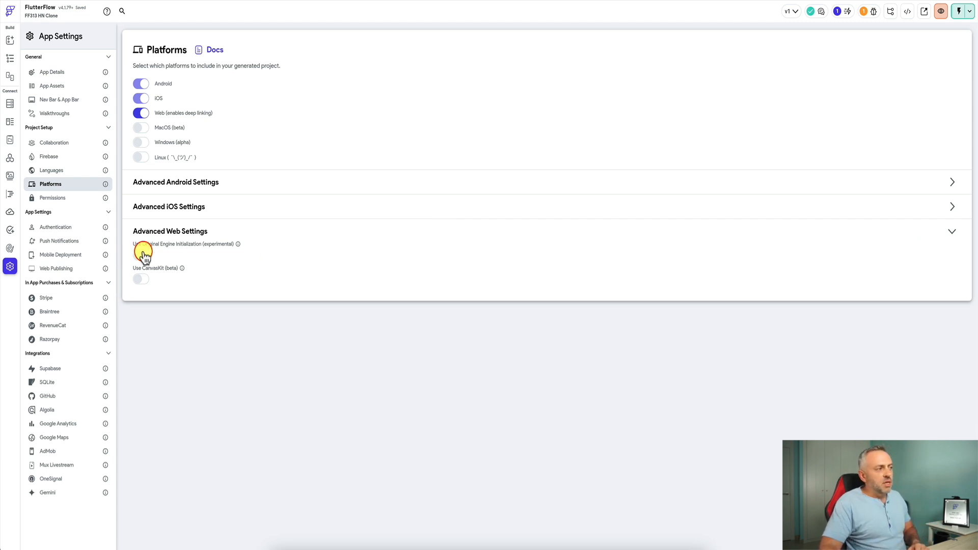
pyautogui.click(952, 231)
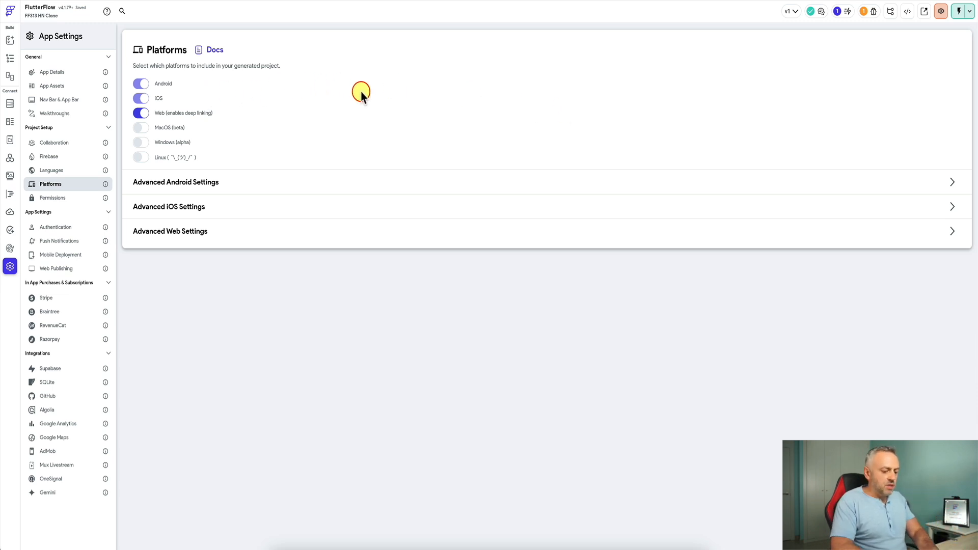
pyautogui.press('super+k')
# - Pick App Settings: Web Publishing from the 'web' search results and reveal the Custom Headers options
pyautogui.write('web')
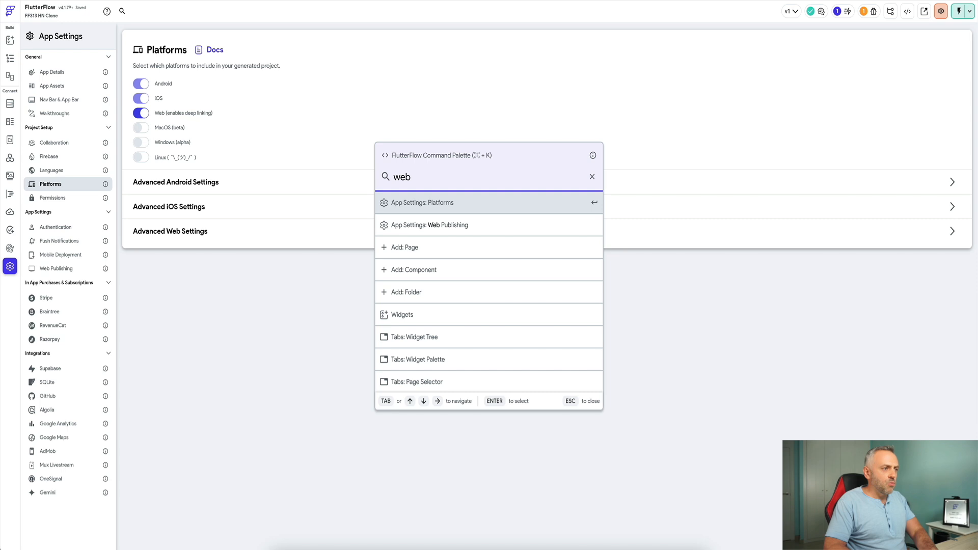
pyautogui.press('Down')
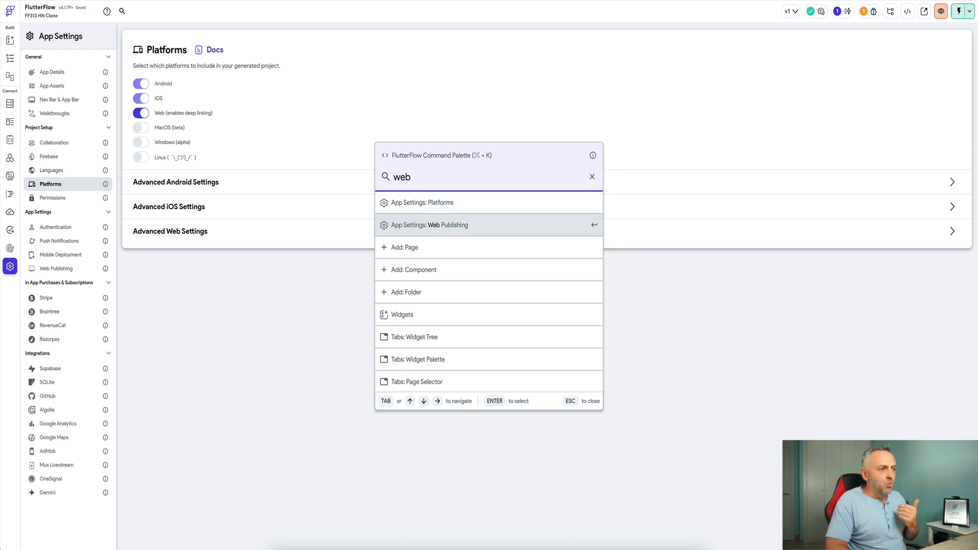
pyautogui.press('Return')
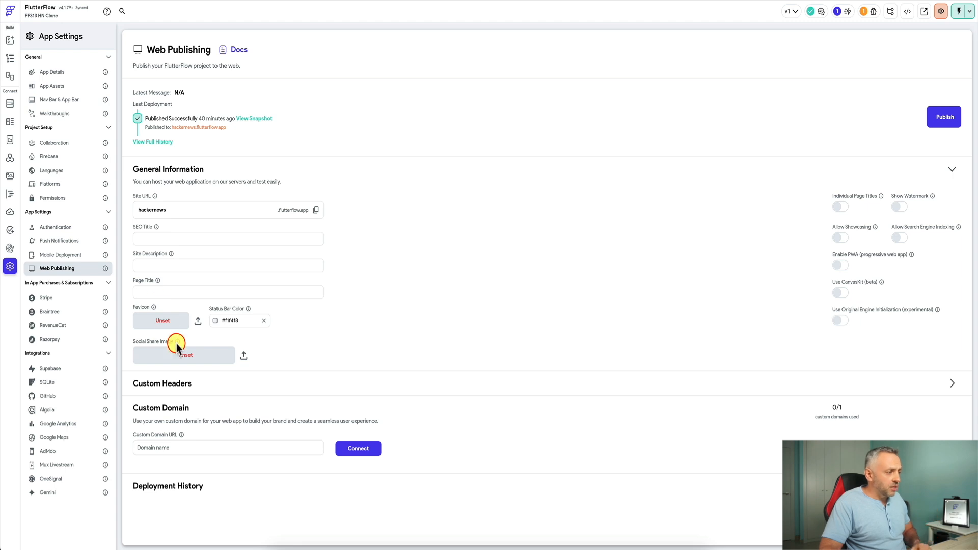
pyautogui.click(951, 384)
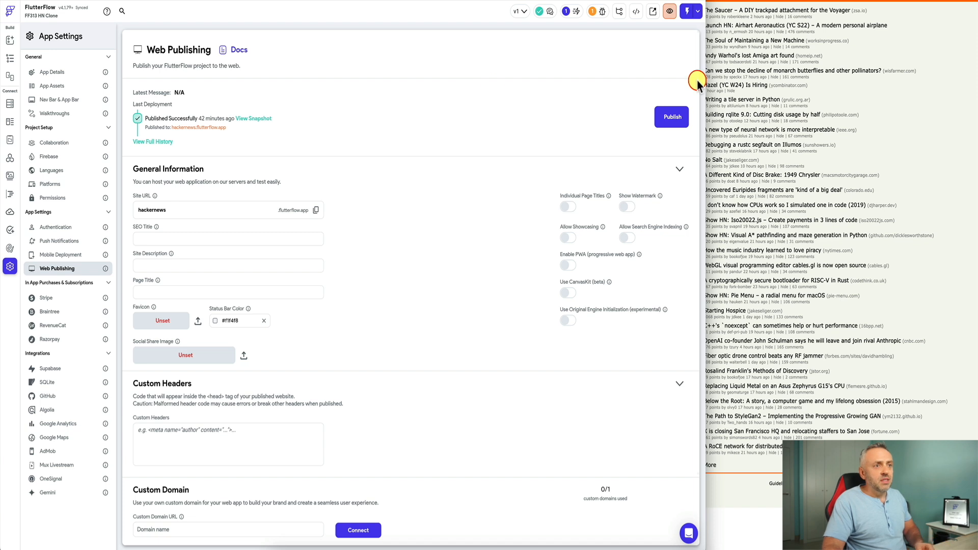
# - Maximize the window, toggle Show Watermark, and publish the app to hackernews.flutterflow.app
pyautogui.moveTo(766, 84); pyautogui.dragTo(967, 113)
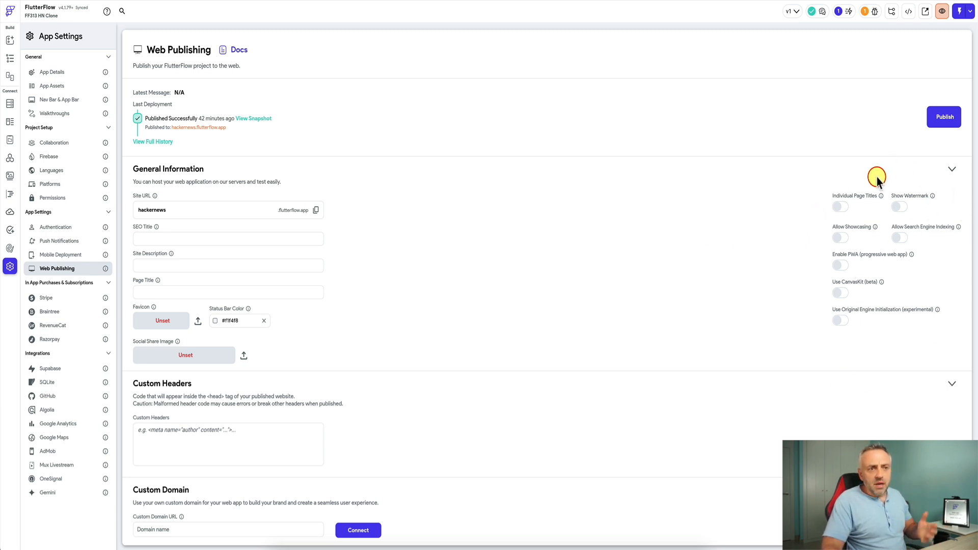
pyautogui.click(902, 208)
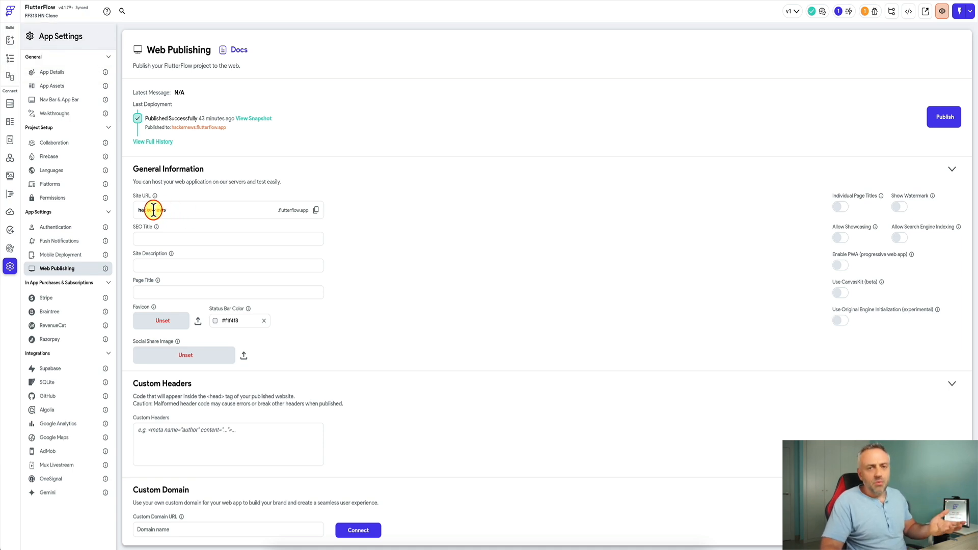
pyautogui.scroll(-2, 421, 220)
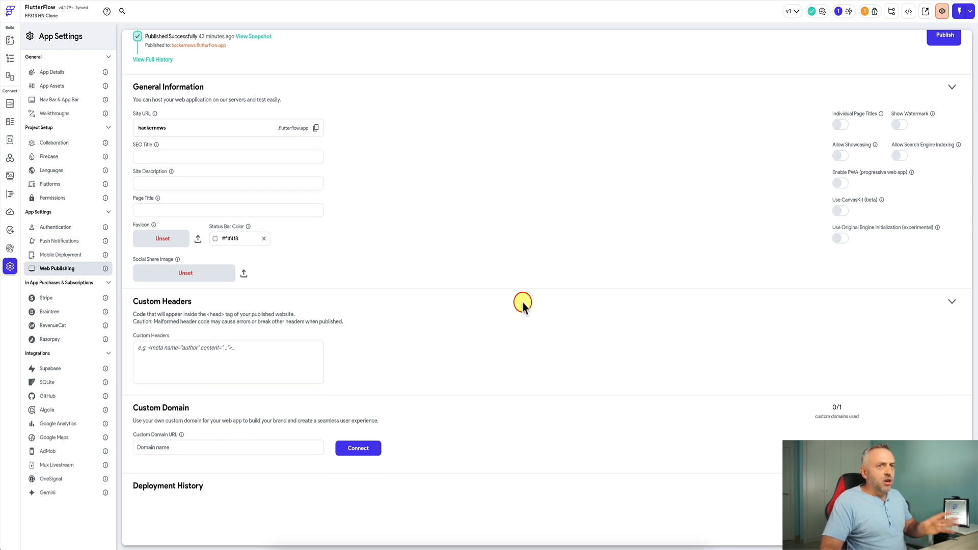
pyautogui.scroll(2, 516, 304)
pyautogui.click(944, 121)
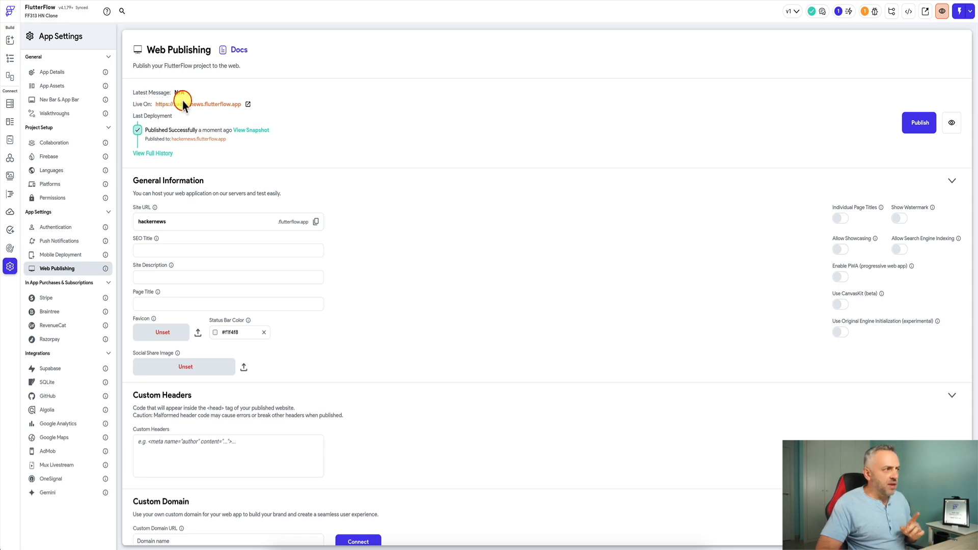
# - Open the live published site beside FlutterFlow and reload the original Hacker News page for comparison
pyautogui.click(249, 106)
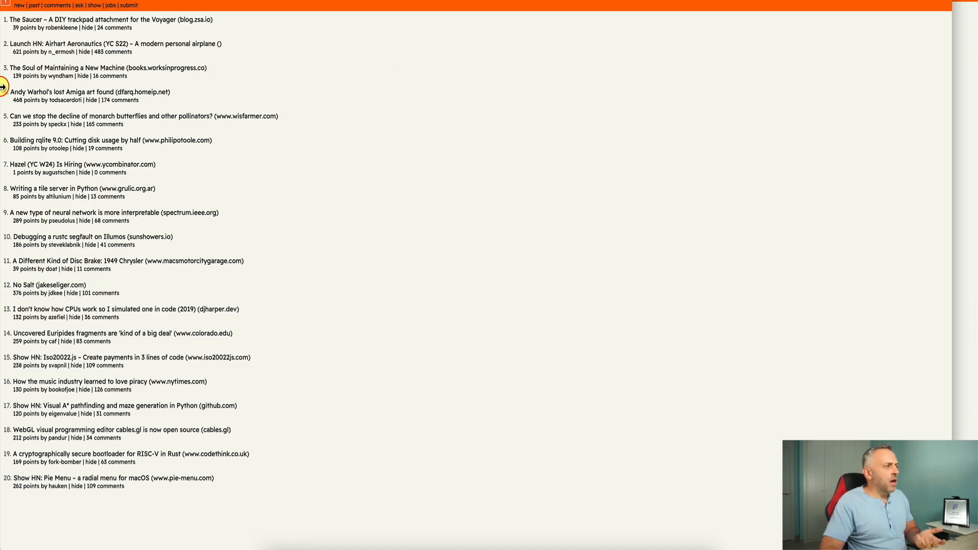
pyautogui.moveTo(2, 93); pyautogui.dragTo(745, 187)
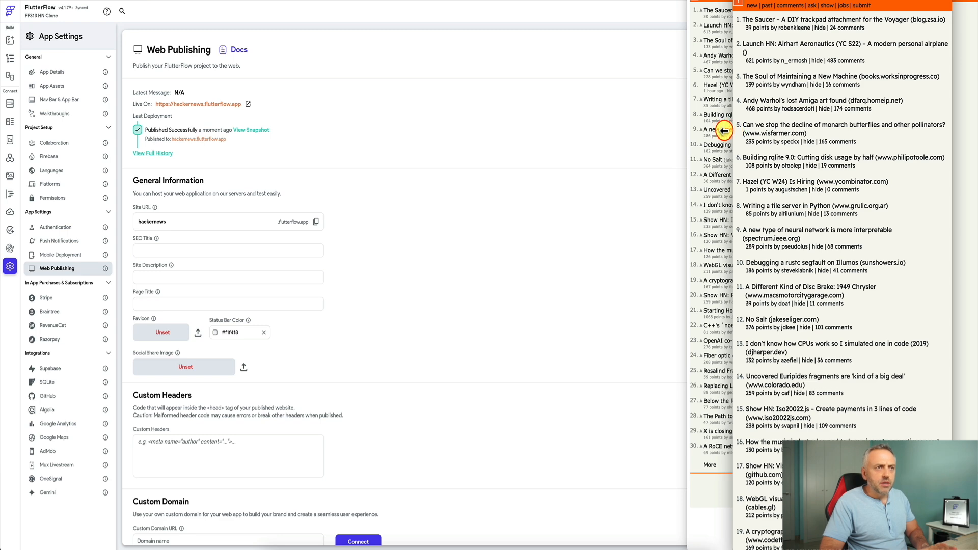
pyautogui.moveTo(731, 131); pyautogui.dragTo(435, 110)
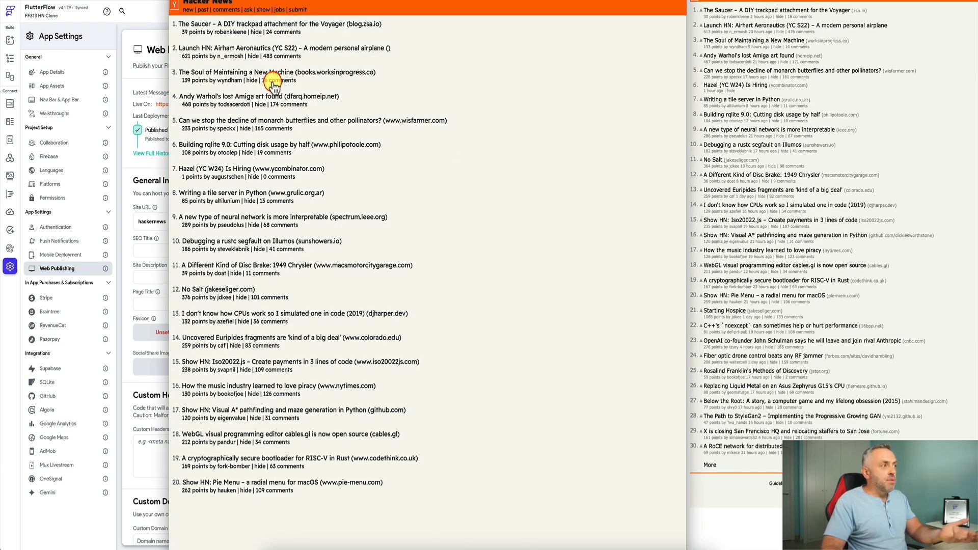
pyautogui.click(928, 91)
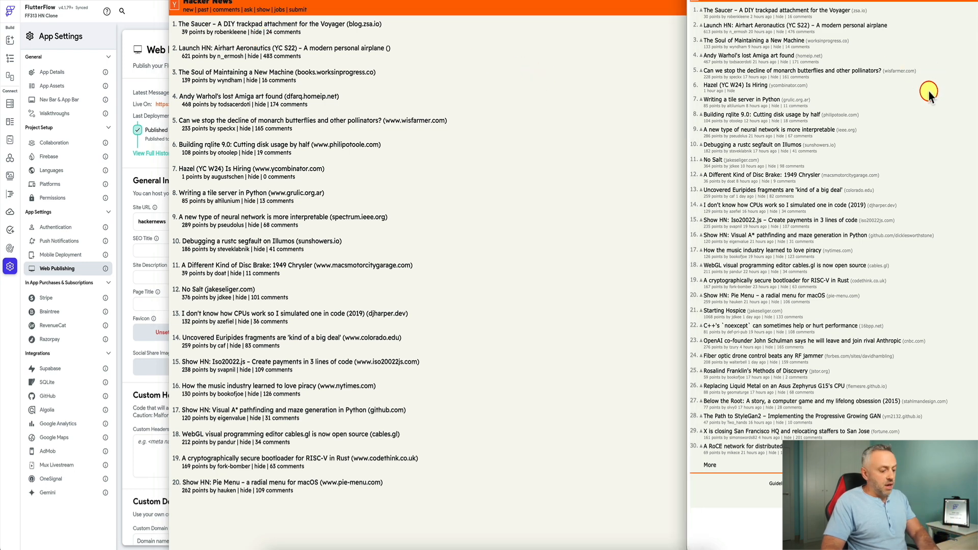
pyautogui.press('super+r')
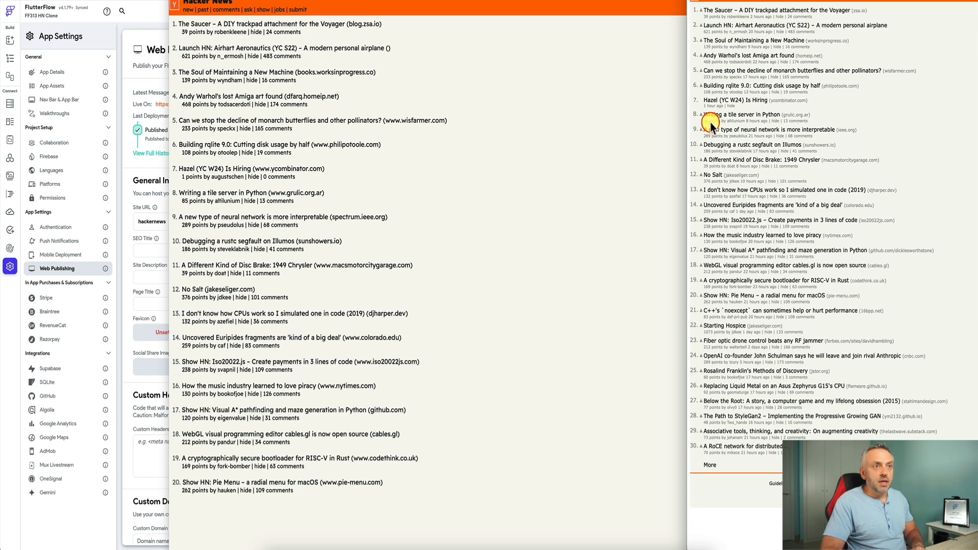
# - Resize the Hacker News app window back and forth so story titles switch between one and two lines
pyautogui.click(213, 200)
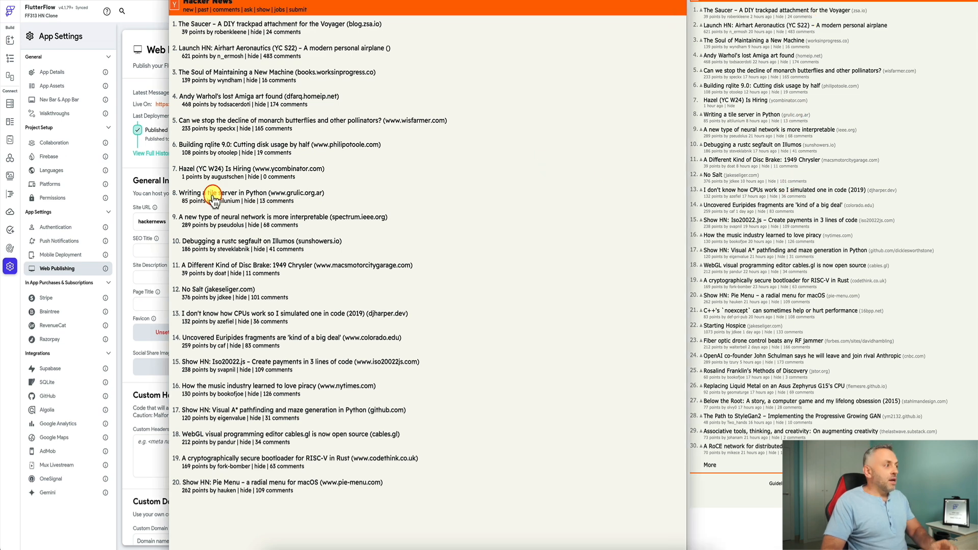
pyautogui.moveTo(170, 194); pyautogui.dragTo(468, 196)
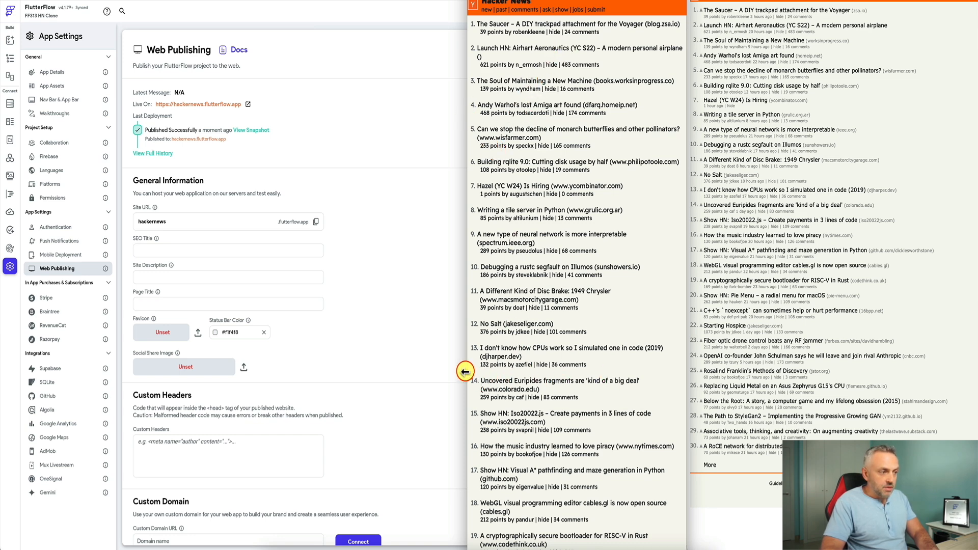
pyautogui.moveTo(466, 371); pyautogui.dragTo(365, 372)
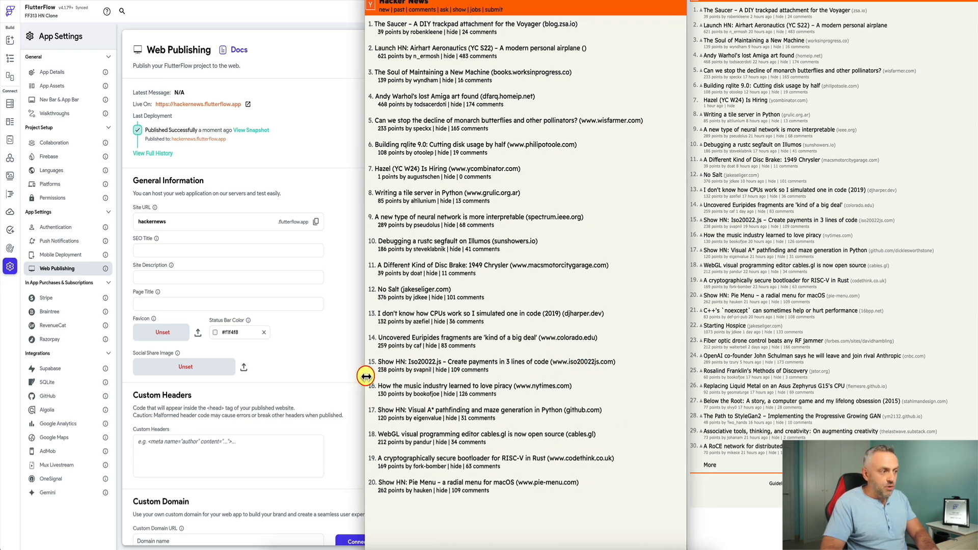
pyautogui.moveTo(365, 377); pyautogui.dragTo(467, 377)
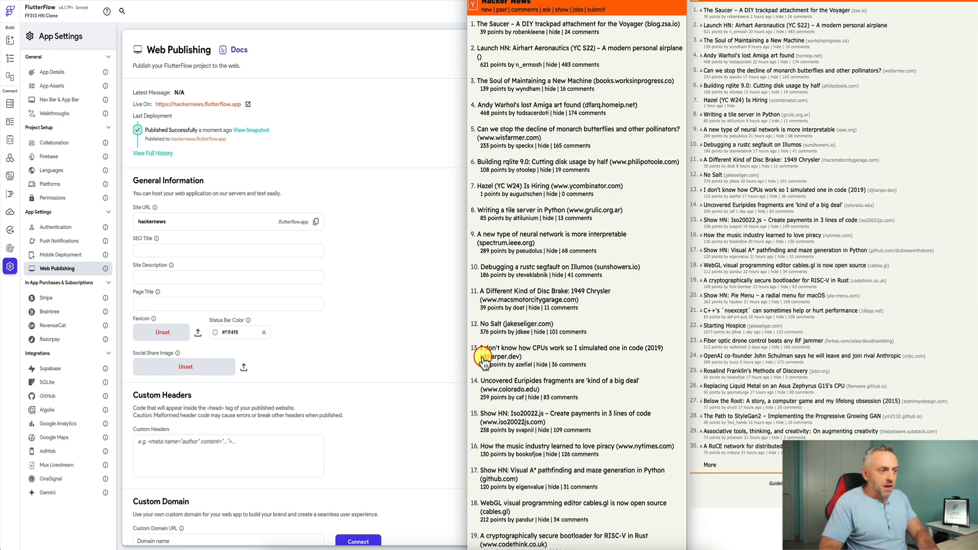
pyautogui.moveTo(468, 359); pyautogui.dragTo(258, 362)
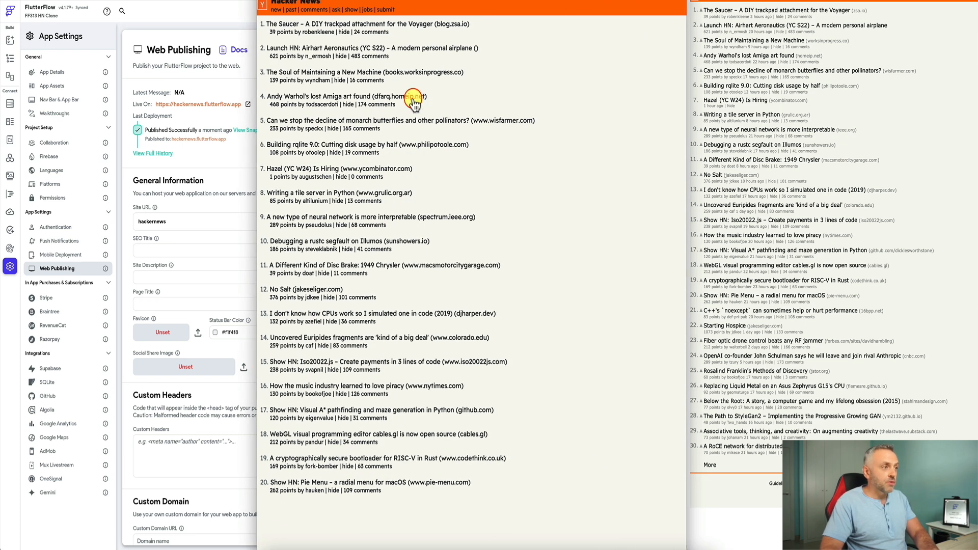
pyautogui.moveTo(256, 216); pyautogui.dragTo(488, 230)
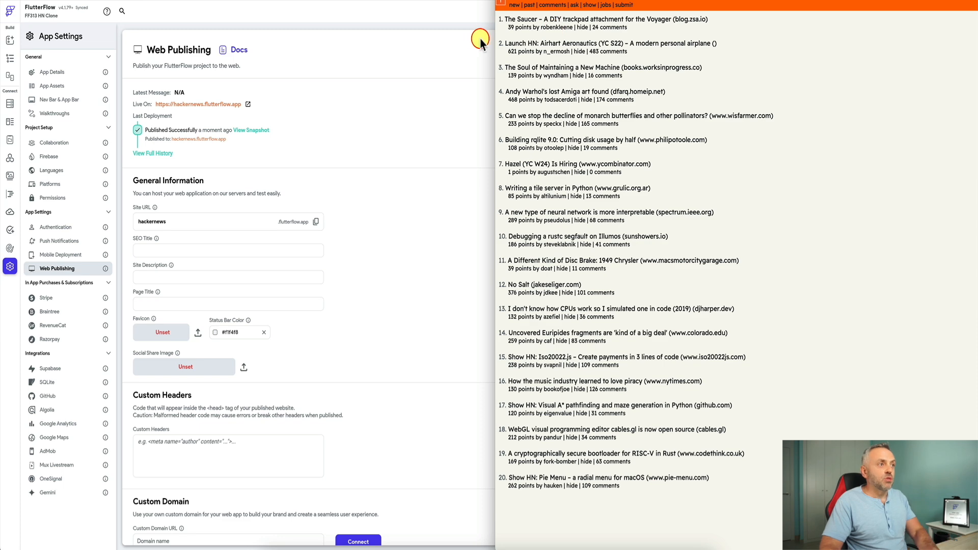
pyautogui.moveTo(494, 42); pyautogui.dragTo(256, 50)
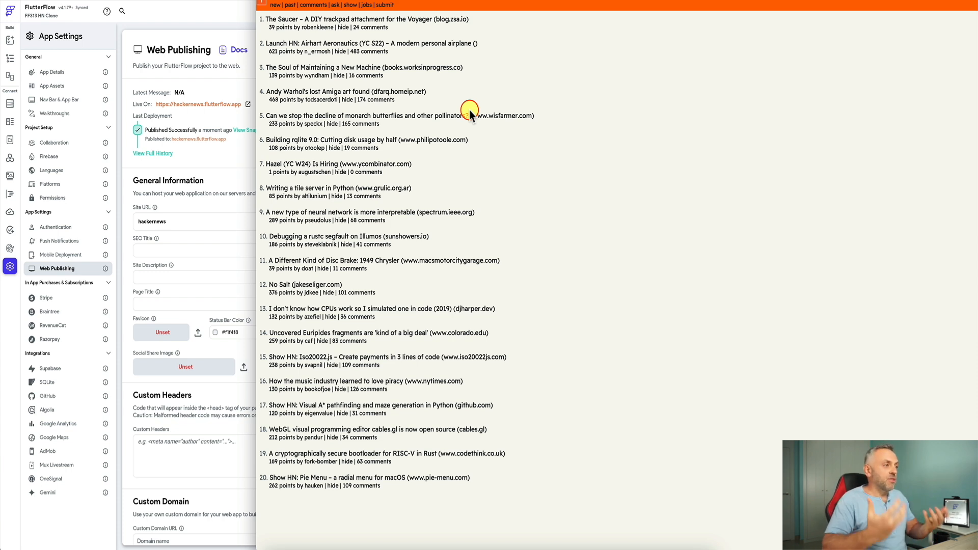
# - Close the preview, visit the Custom Domain field, then bring up the Developer Menu's code export options
pyautogui.click(244, 153)
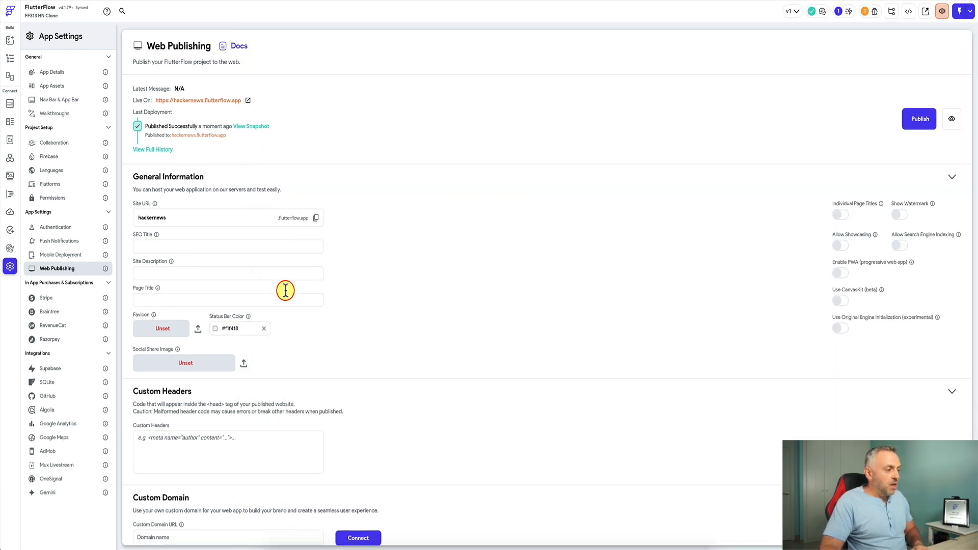
pyautogui.scroll(-3, 240, 335)
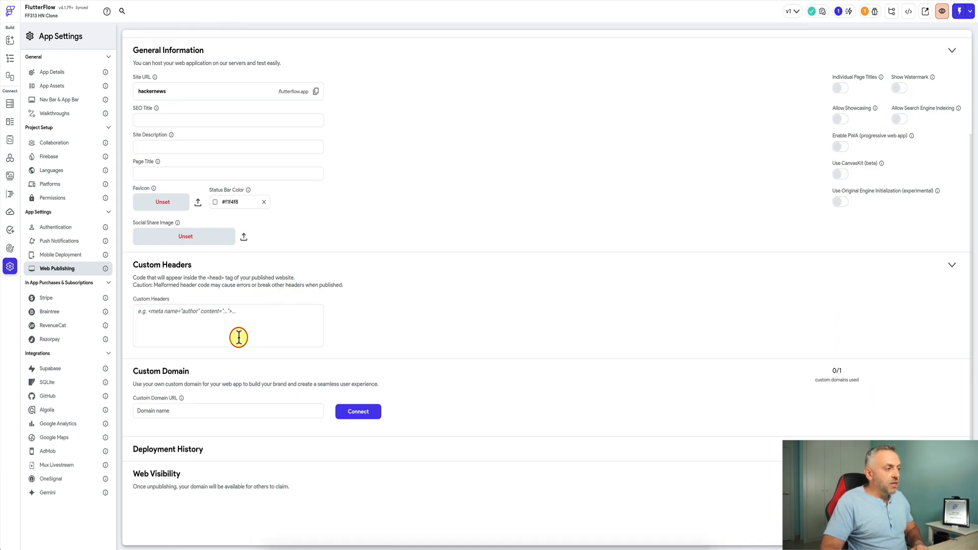
pyautogui.click(163, 412)
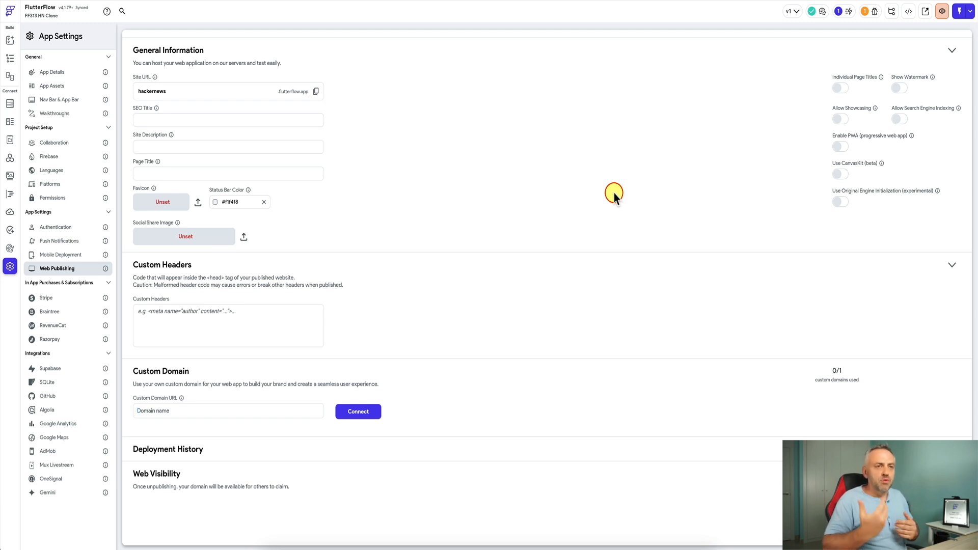
pyautogui.scroll(3, 638, 192)
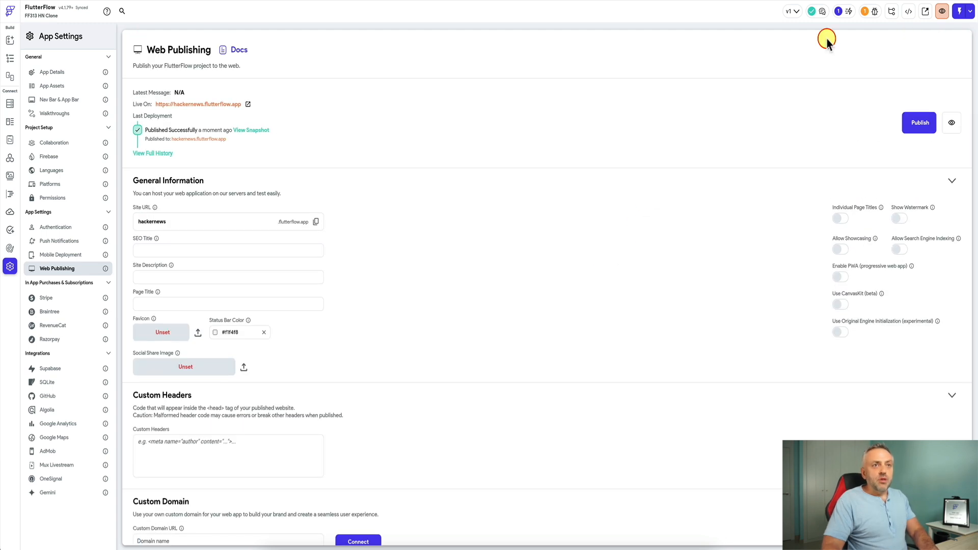
pyautogui.click(908, 12)
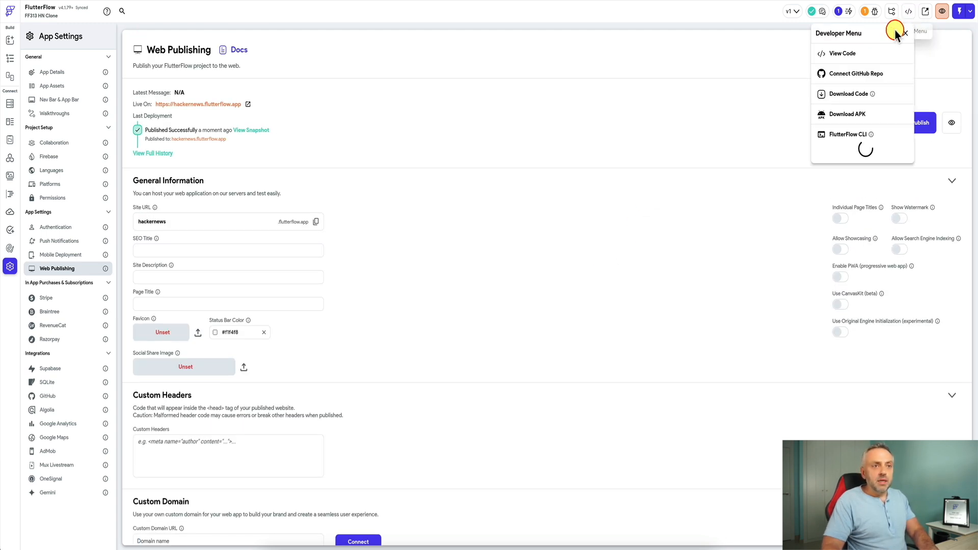
# - Copy the FlutterFlow CLI export command, run it in Terminal, and list the exported project files
pyautogui.click(906, 152)
pyautogui.click(713, 133)
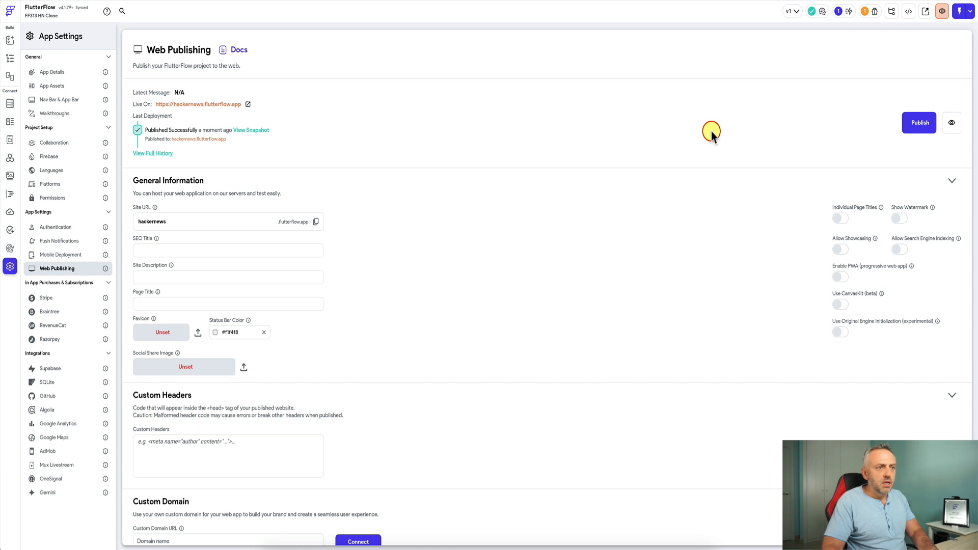
pyautogui.press('super+Tab')
pyautogui.press('super+v')
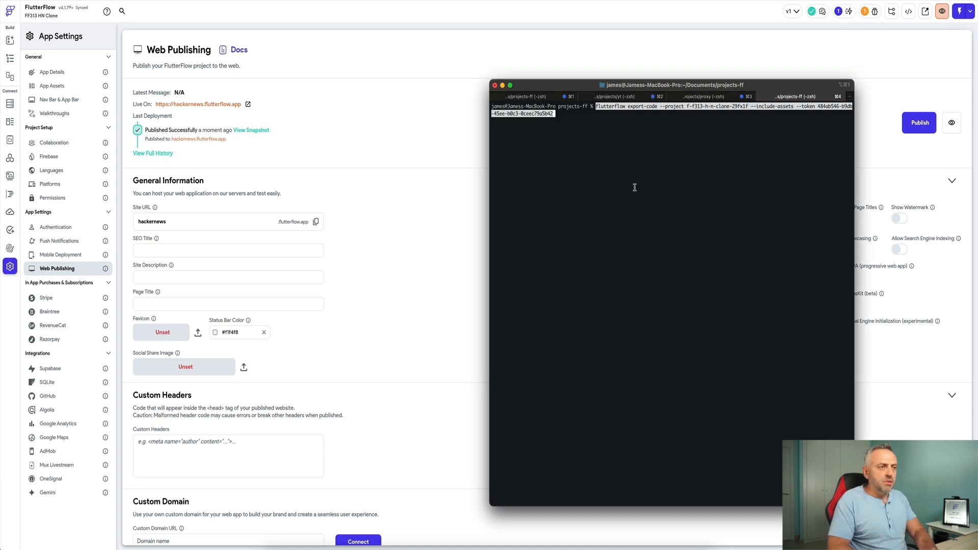
pyautogui.press('Return')
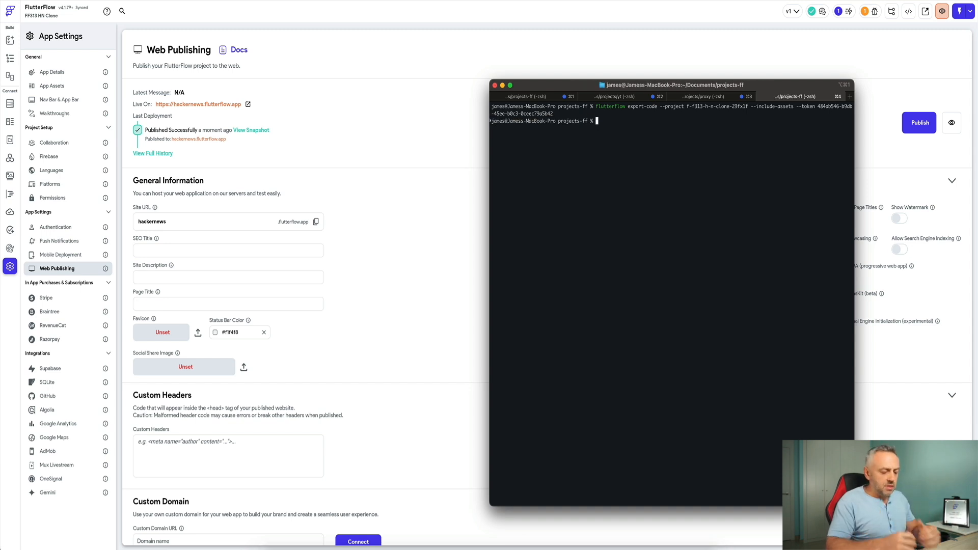
pyautogui.write('ls')
pyautogui.press('Return')
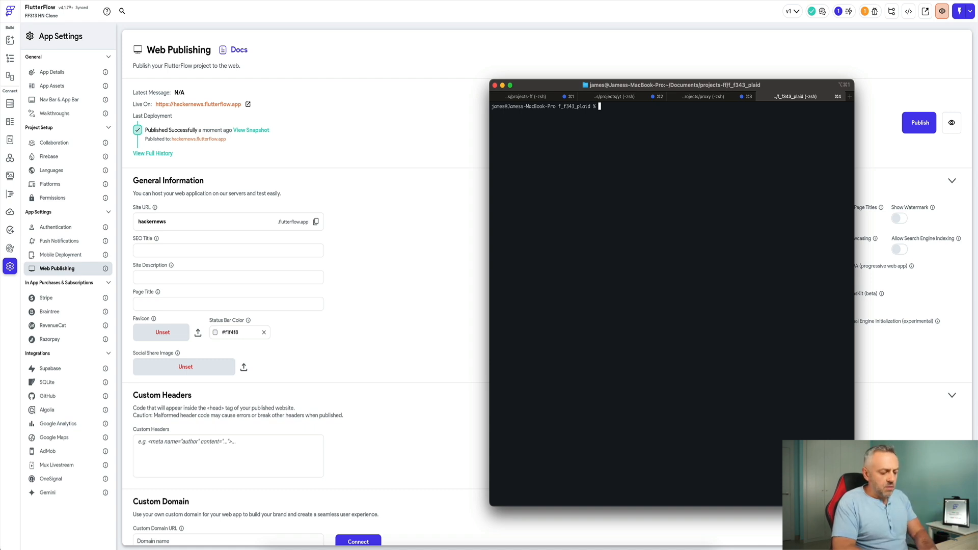
# - Run flutter build web, then move into build/web and list the compiled files with ls -l
pyautogui.write('flutter build web')
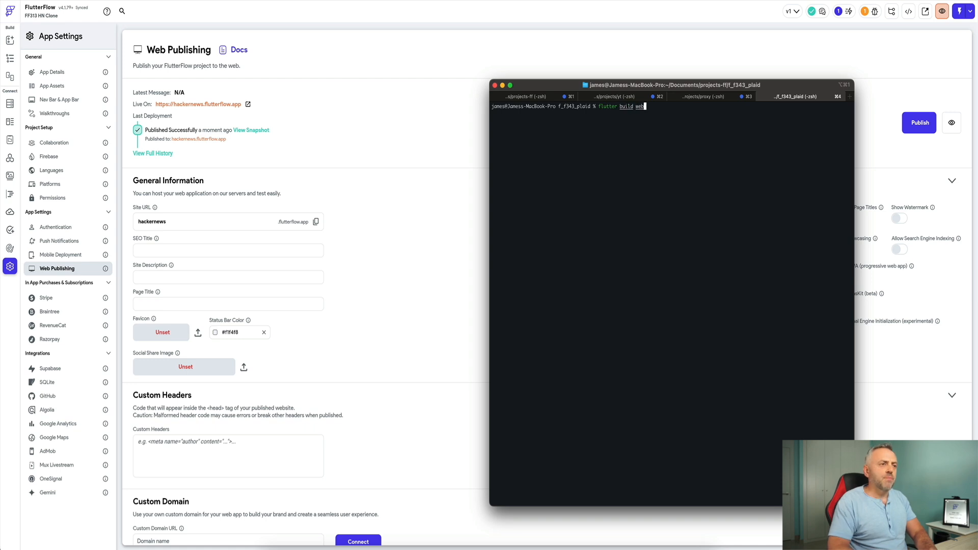
pyautogui.press('Return')
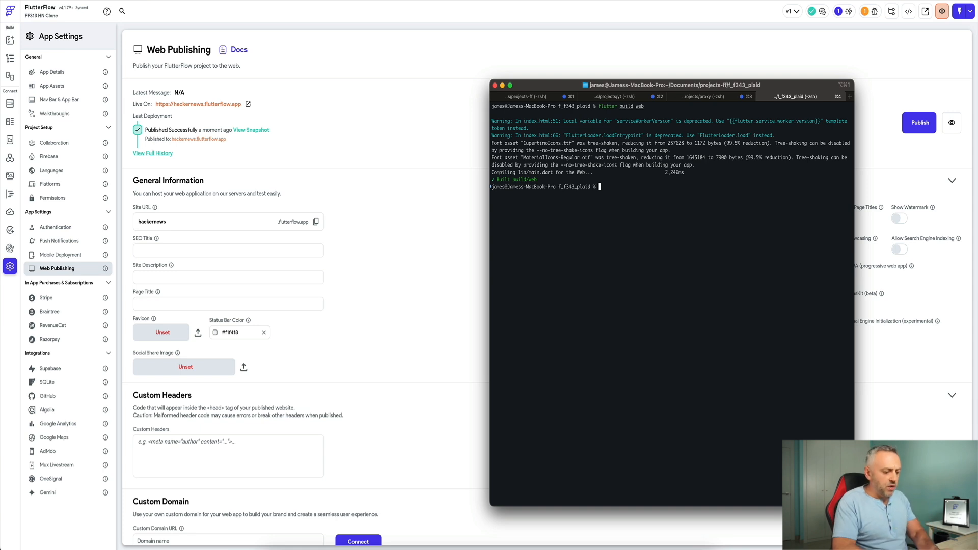
pyautogui.write('cd build/')
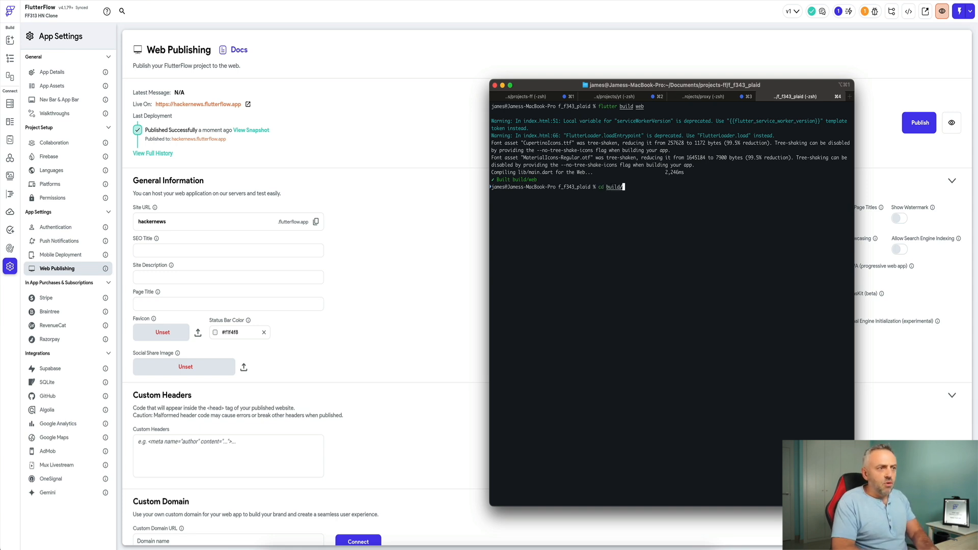
pyautogui.press('Return')
pyautogui.write('ls')
pyautogui.press('Return')
pyautogui.write('cd web')
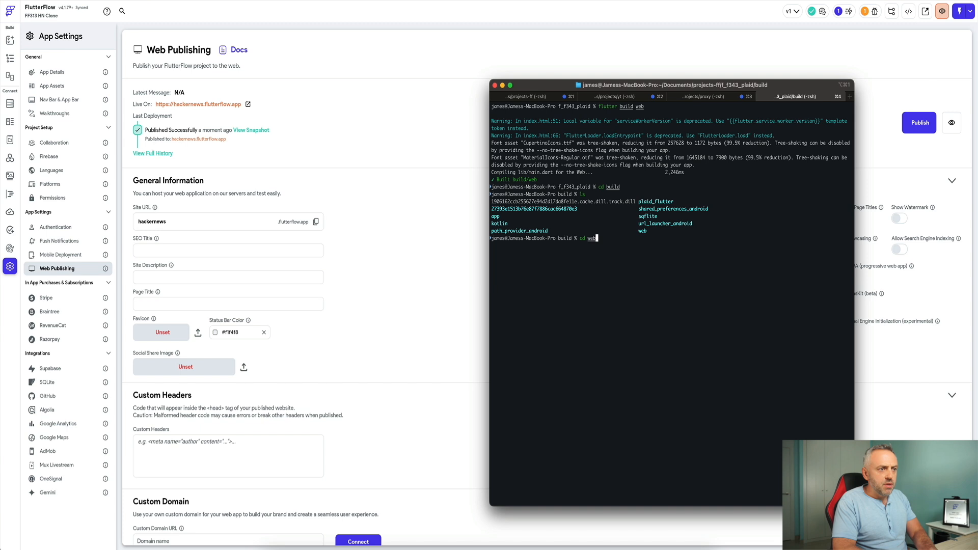
pyautogui.press('Return')
pyautogui.write('ls')
pyautogui.press('Return')
pyautogui.write('ls -l')
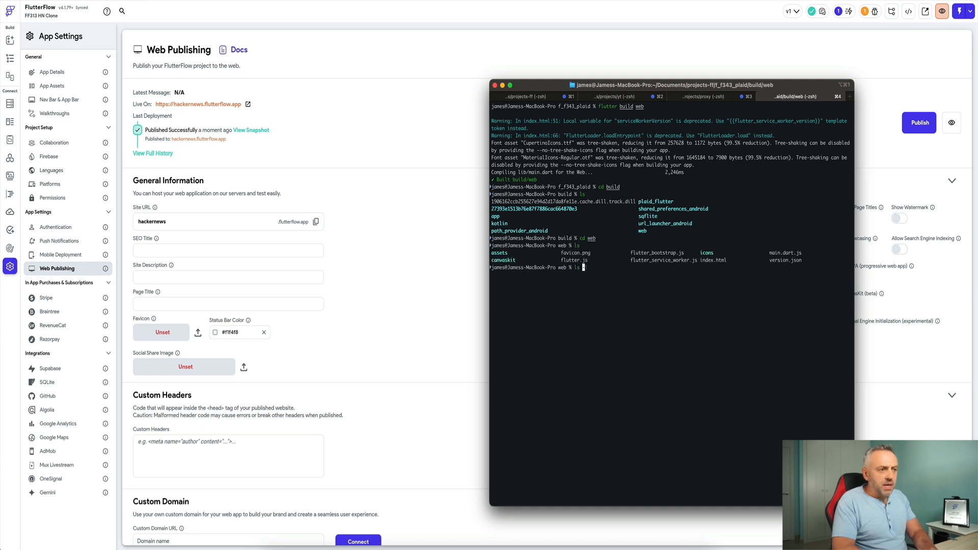
pyautogui.press('Return')
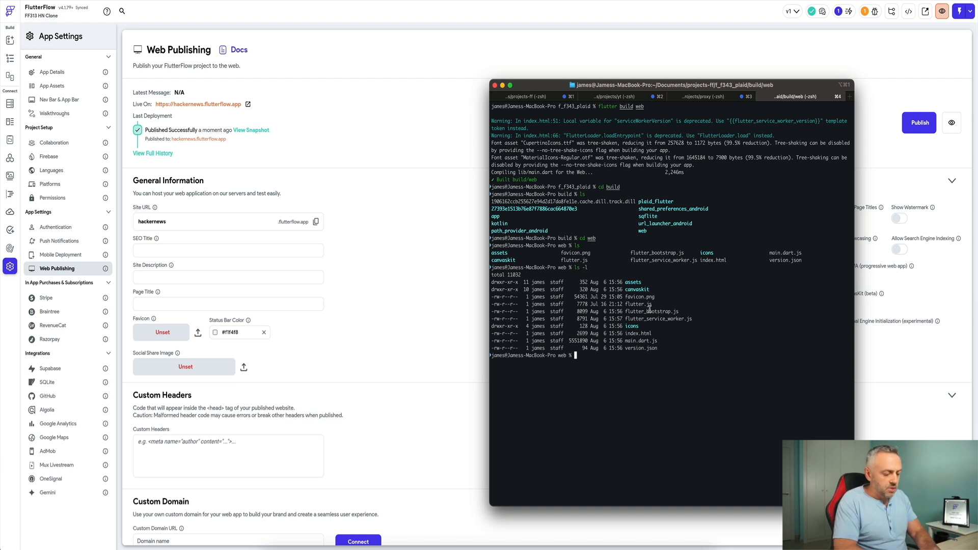
# - Switch to Transmit, connected to the empty apps folder of the jamesnocode.com S3 bucket
pyautogui.press('super+Tab')
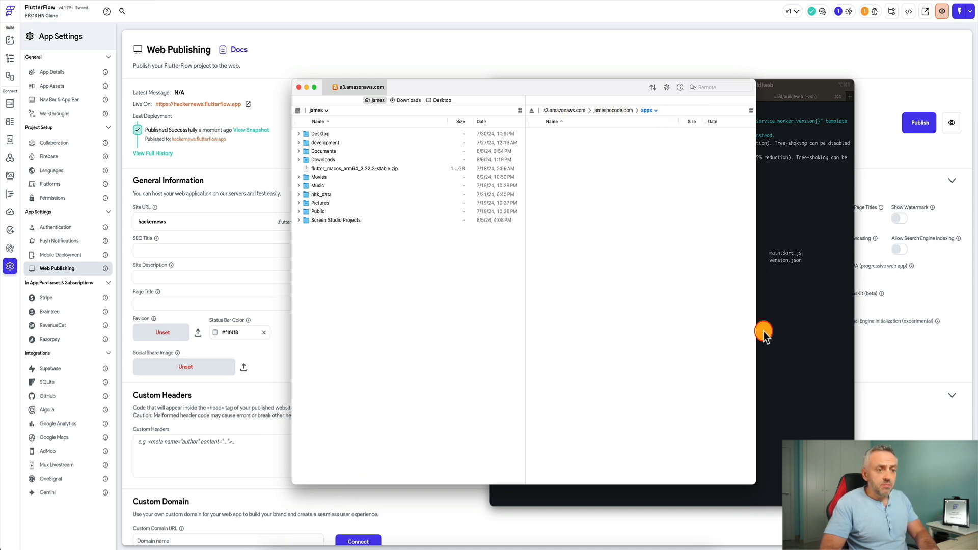
# - Open the build/web folder in Finder with 'open .' and upload all its files into the S3 apps folder
pyautogui.click(789, 332)
pyautogui.write('open .')
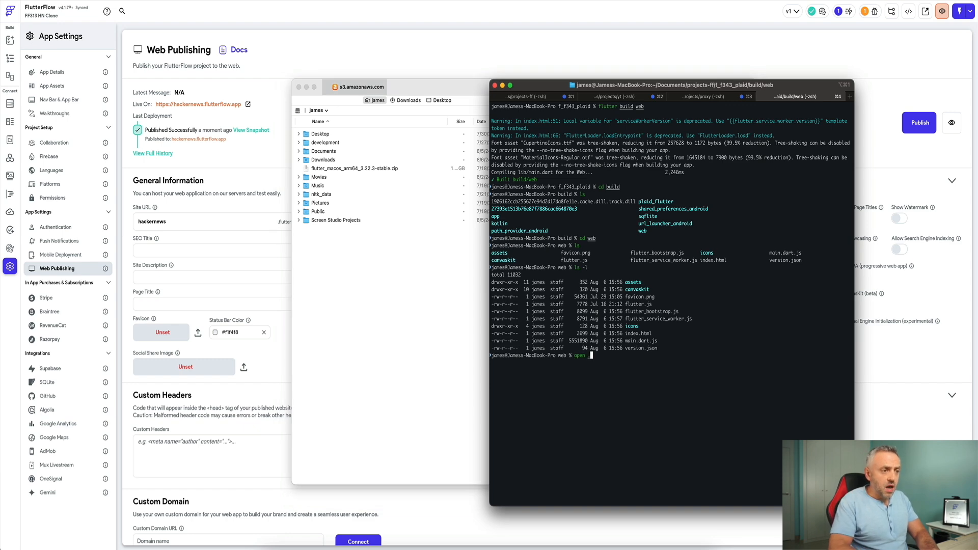
pyautogui.press('Return')
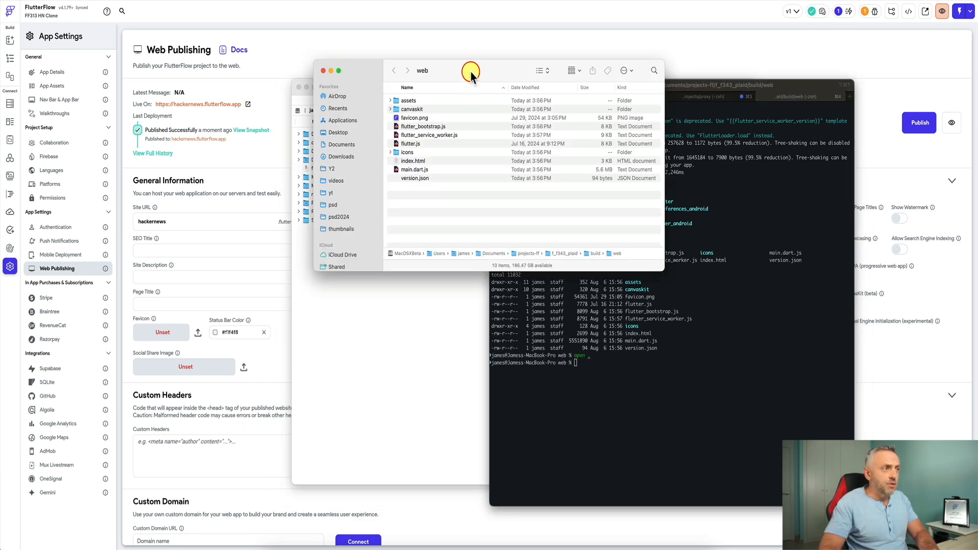
pyautogui.moveTo(465, 74); pyautogui.dragTo(658, 219)
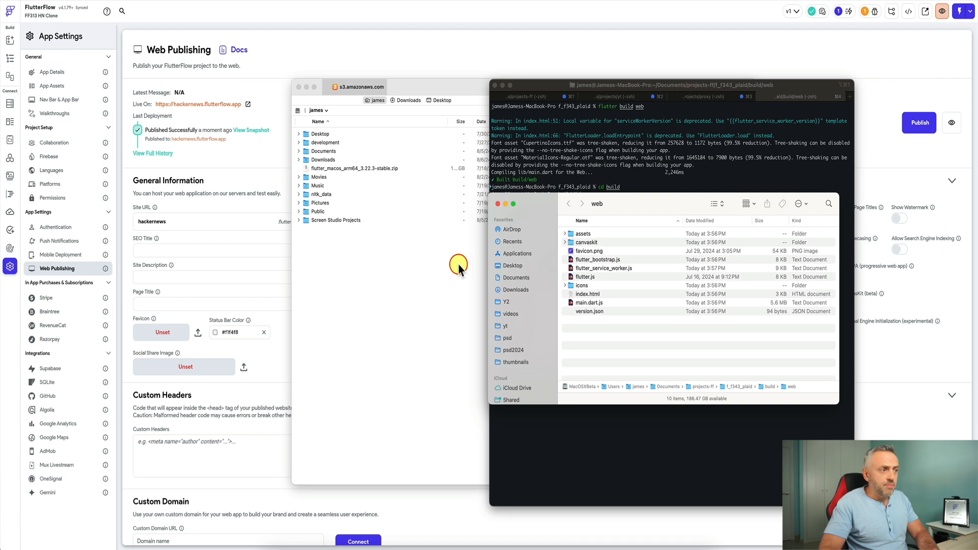
pyautogui.moveTo(462, 92); pyautogui.dragTo(298, 65)
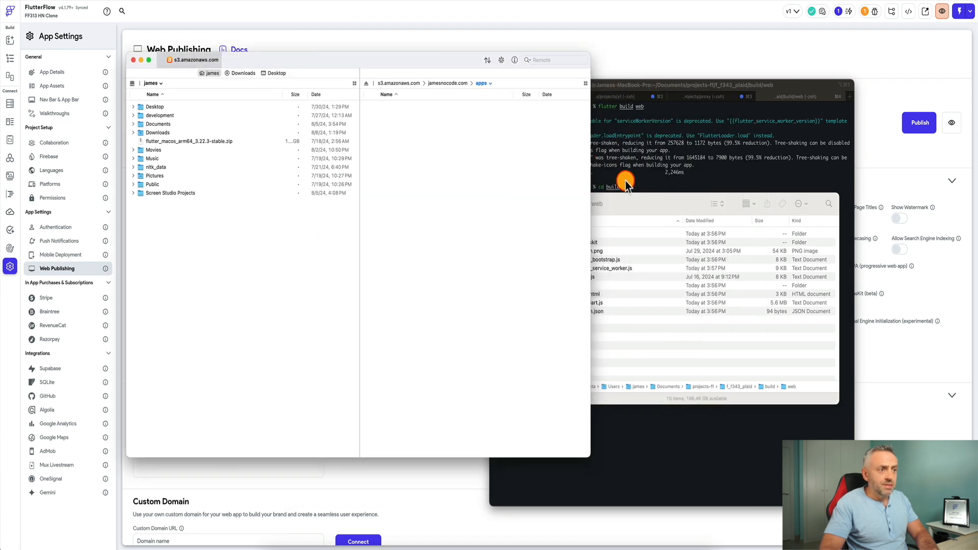
pyautogui.click(644, 202)
pyautogui.press('super+a')
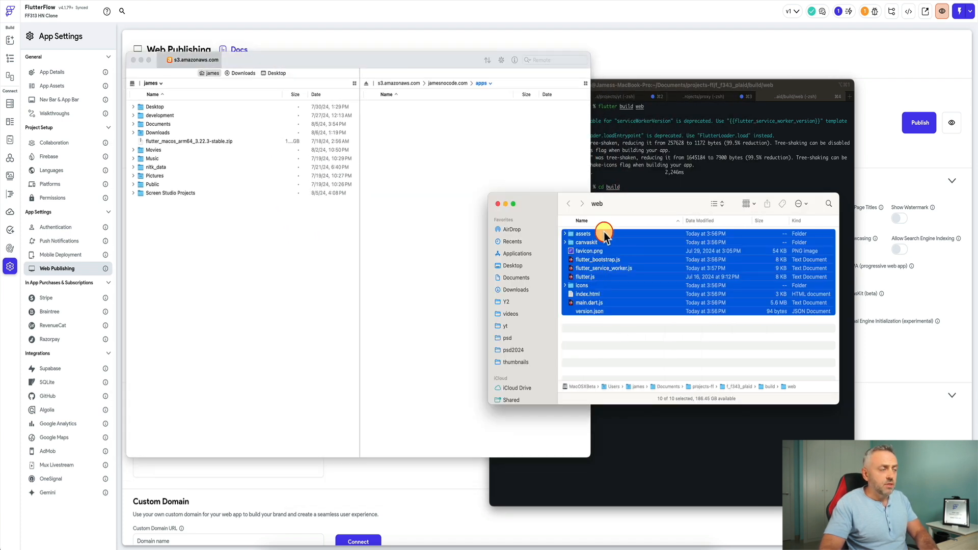
pyautogui.moveTo(604, 232); pyautogui.dragTo(439, 169)
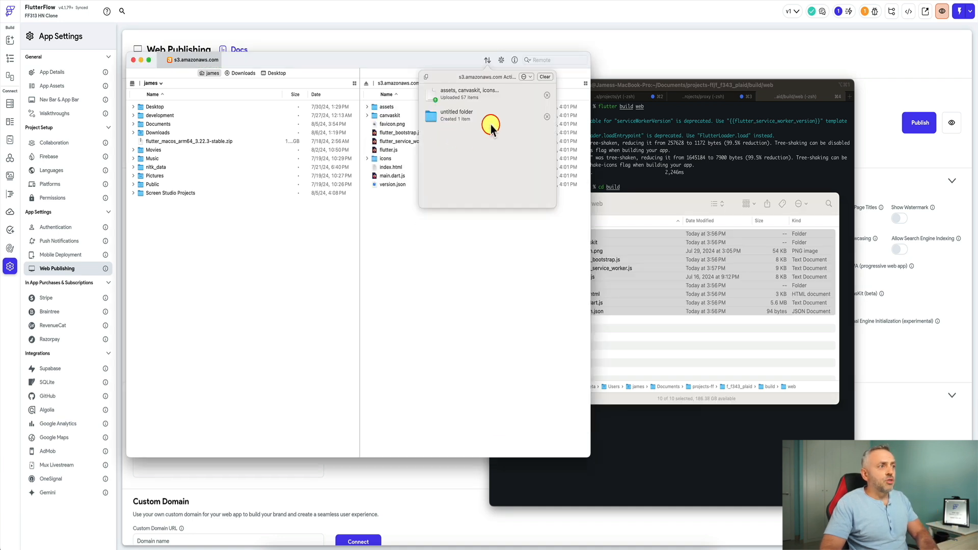
pyautogui.click(483, 248)
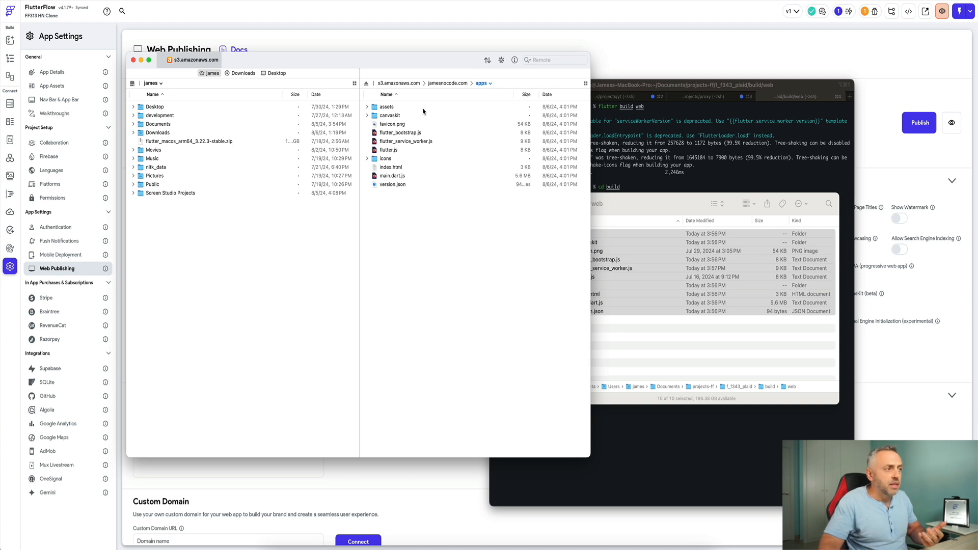
# - Copy the public URL of the uploaded index.html from its info options
pyautogui.click(431, 170)
pyautogui.press('super+i')
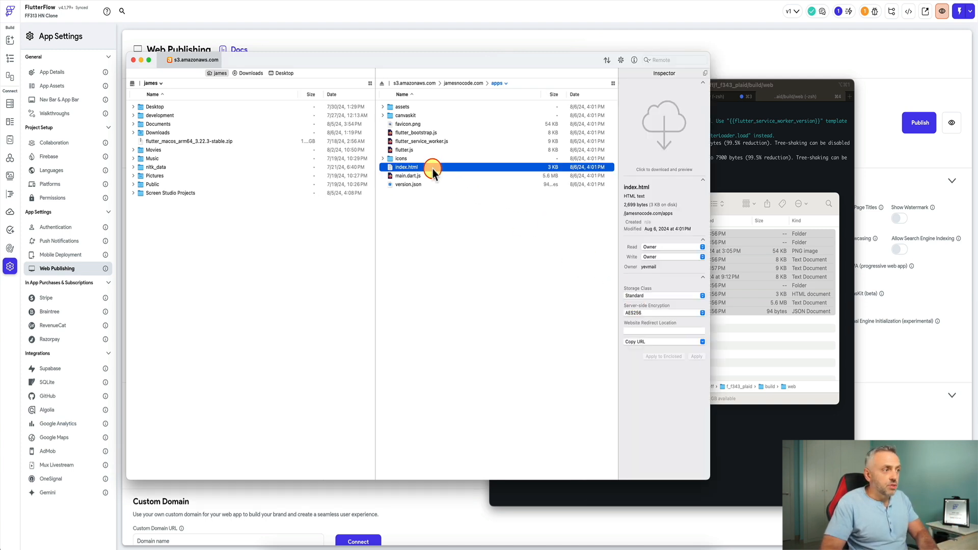
pyautogui.rightClick(433, 172)
pyautogui.click(643, 343)
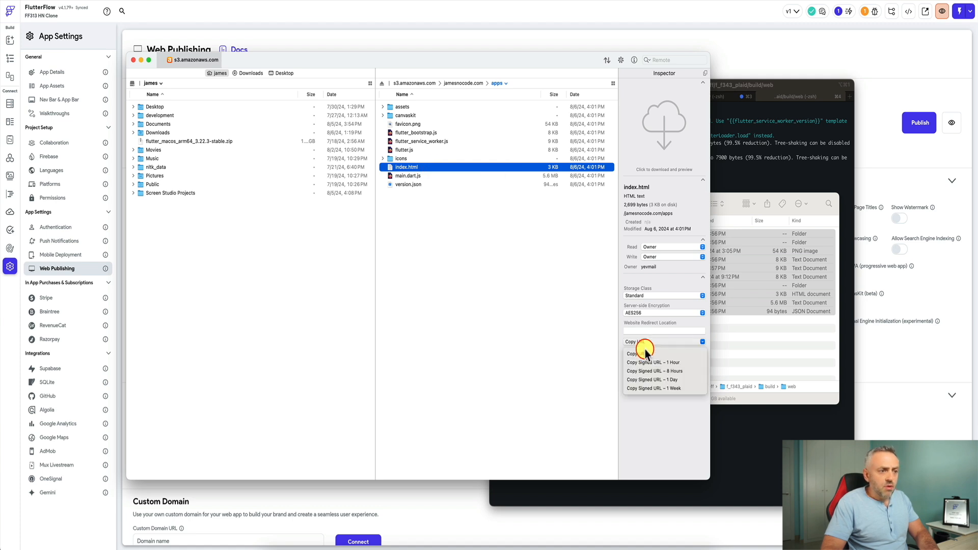
pyautogui.click(643, 343)
pyautogui.click(643, 353)
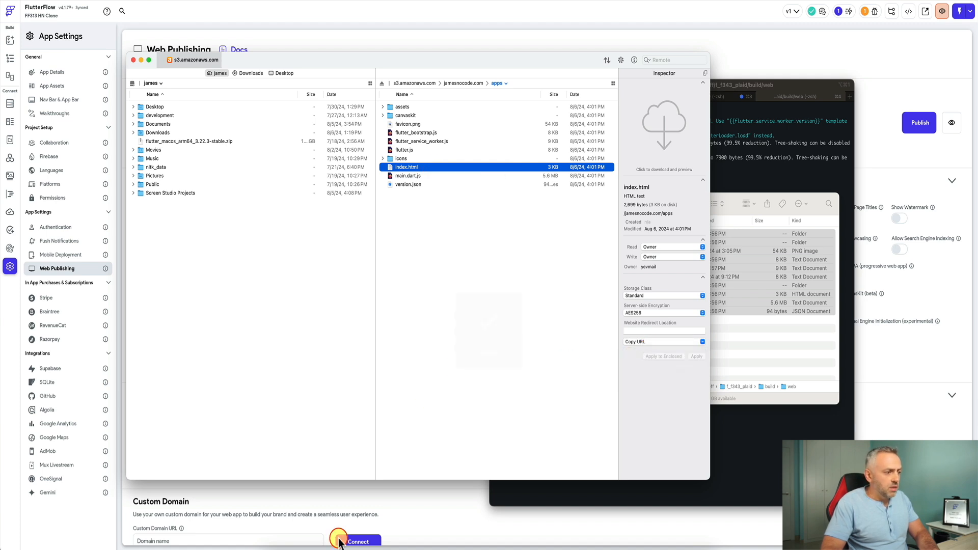
# - Bring Safari with FlutterFlow forward and jump to the Hacker News tab using Ctrl+Tab
pyautogui.click(454, 549)
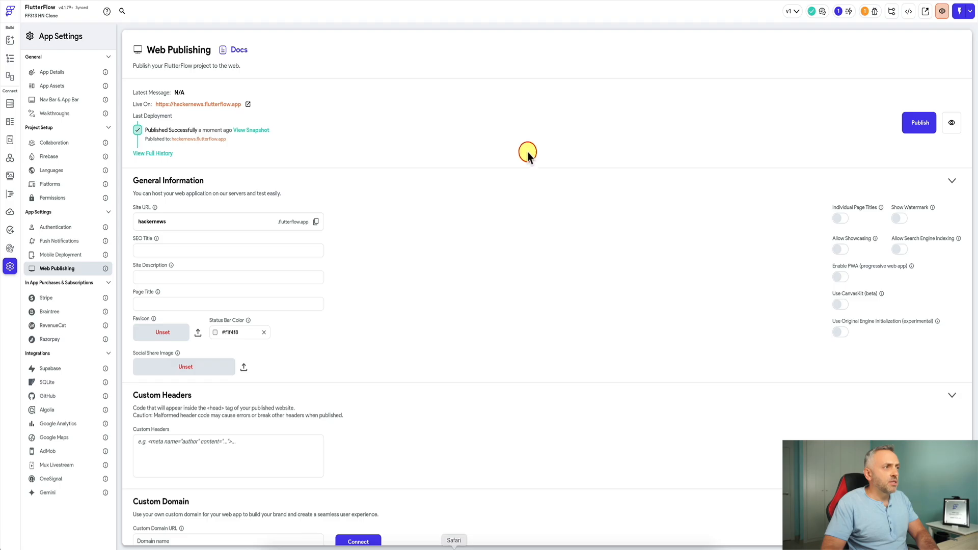
pyautogui.hotkey('ctrl', 'Tab')
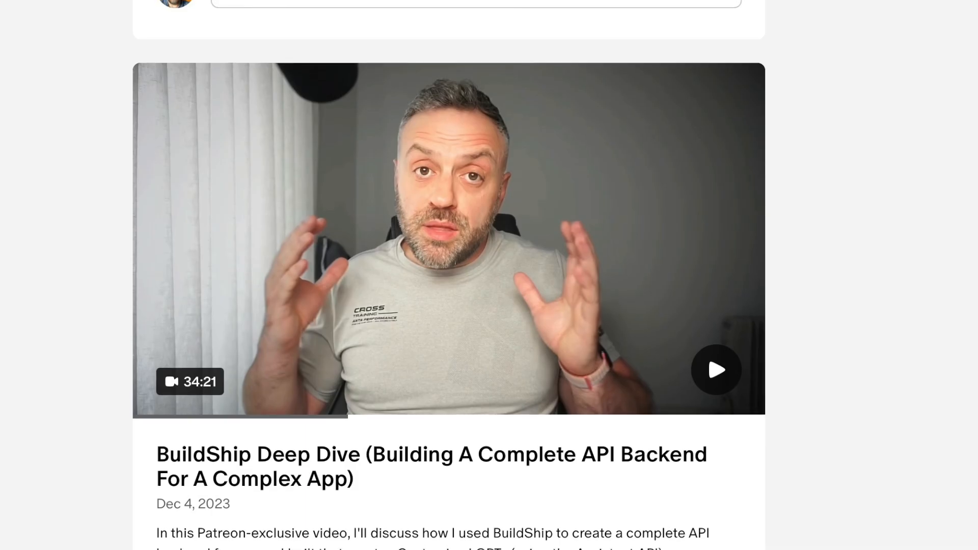
pyautogui.scroll(5, 448, 275)
pyautogui.scroll(10, 449, 275)
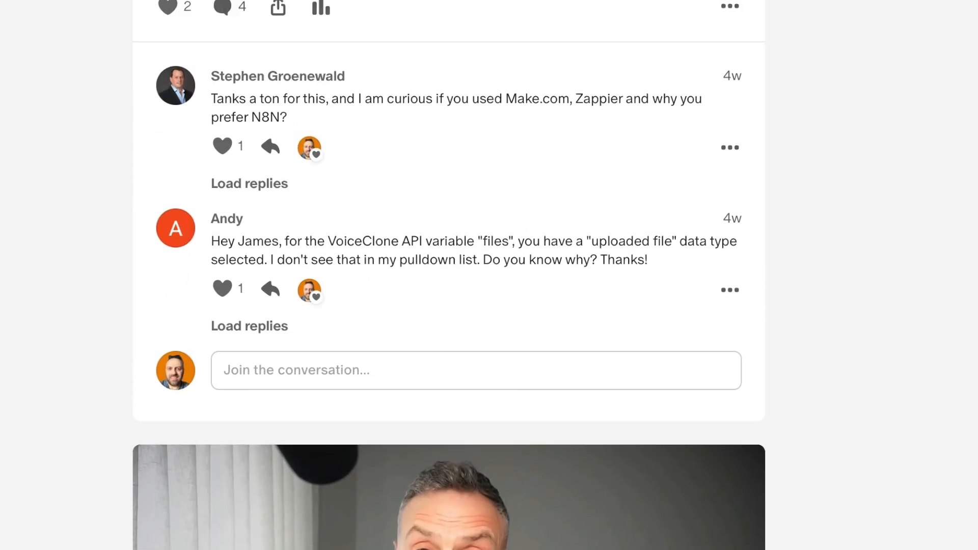
pyautogui.scroll(15, 449, 276)
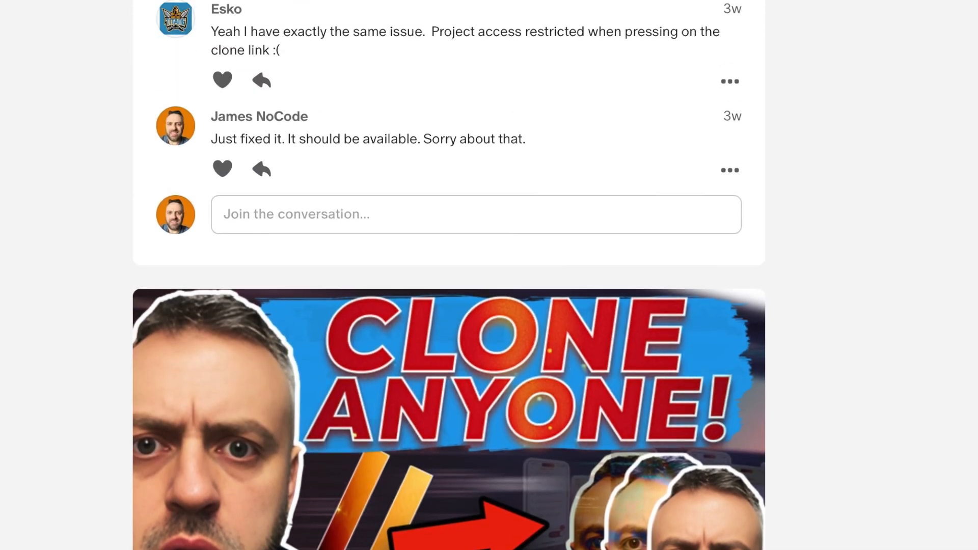
pyautogui.scroll(15, 448, 275)
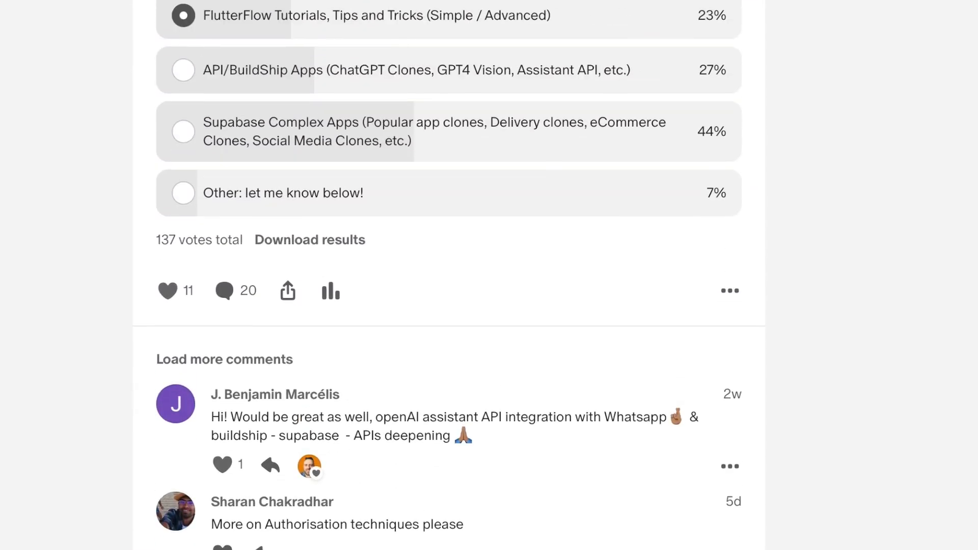
pyautogui.scroll(15, 449, 275)
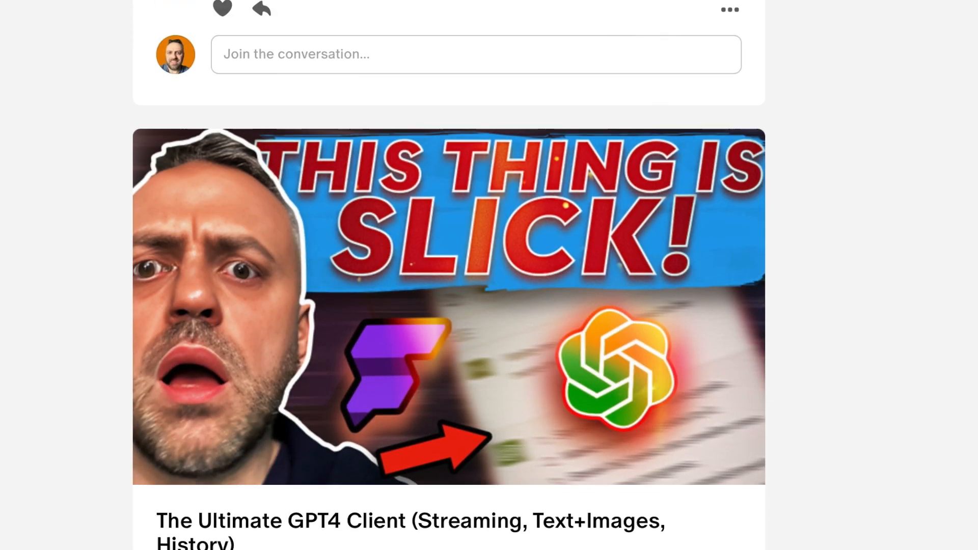
pyautogui.scroll(15, 449, 275)
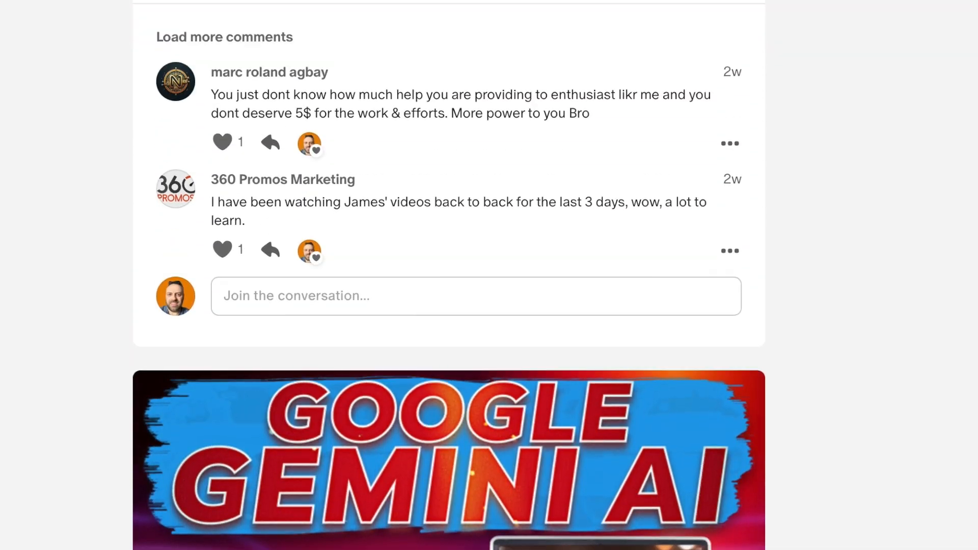
pyautogui.scroll(12, 449, 275)
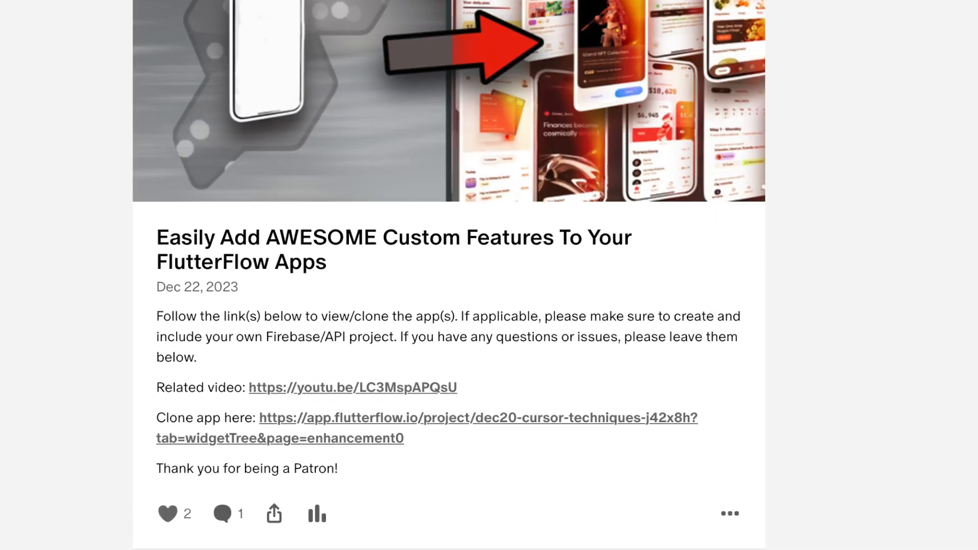
pyautogui.scroll(15, 448, 275)
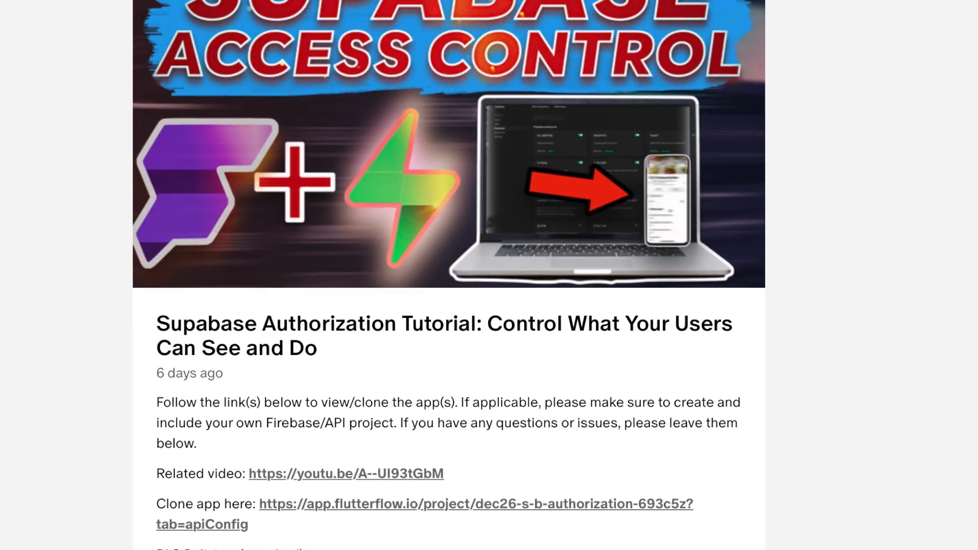
pyautogui.scroll(5, 449, 276)
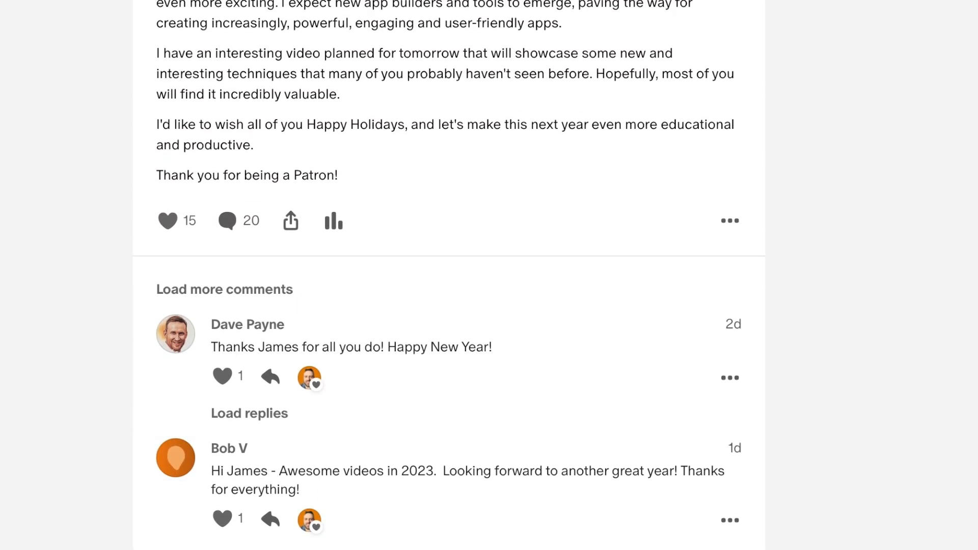